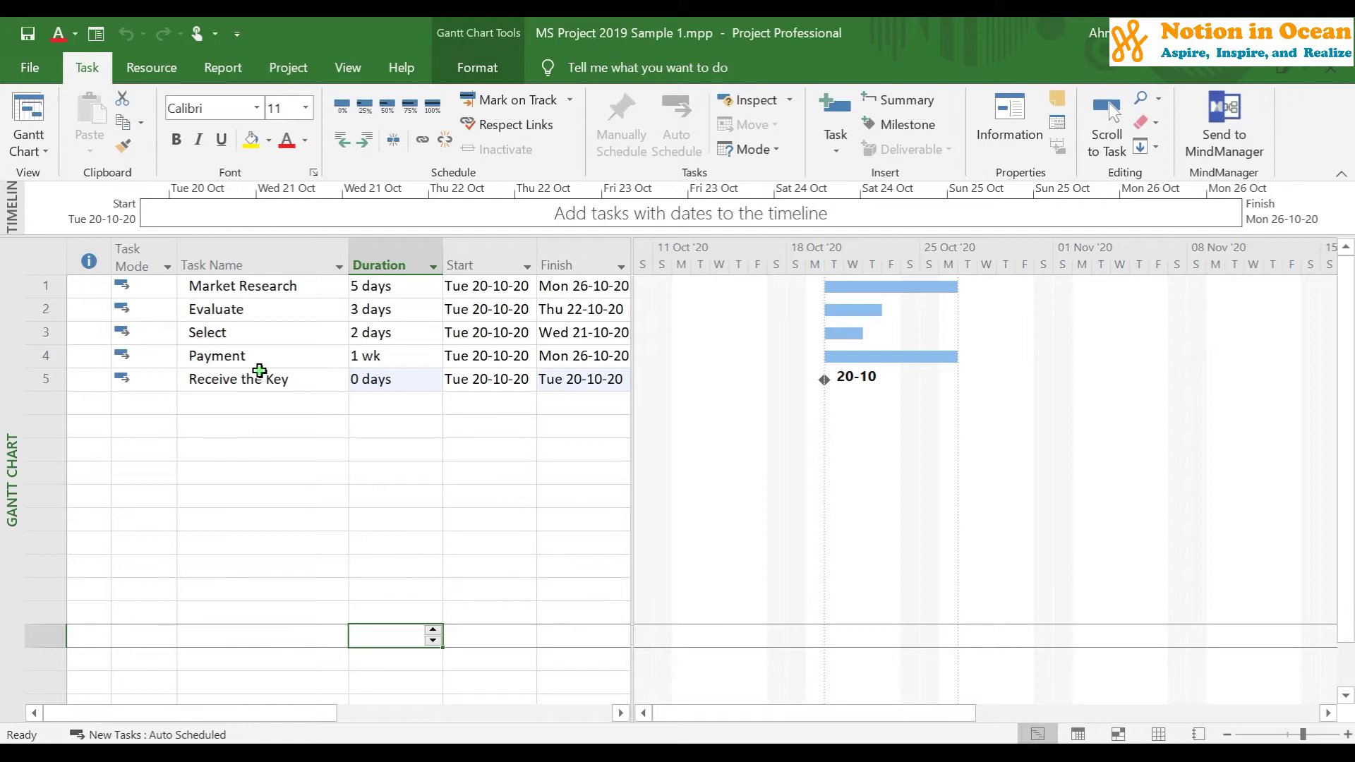
Set the duration of the Payment task to 1 day
left_click(363, 358)
type("1d")
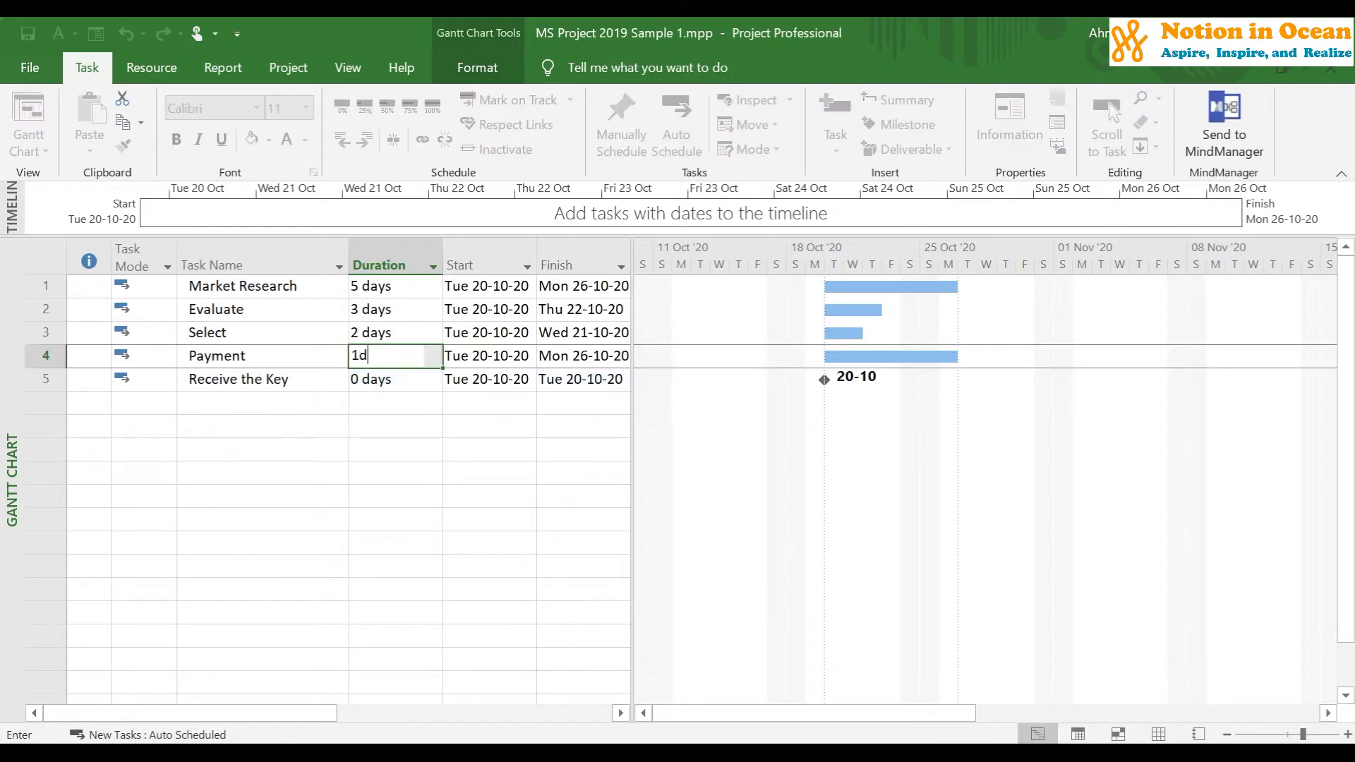
key("Return")
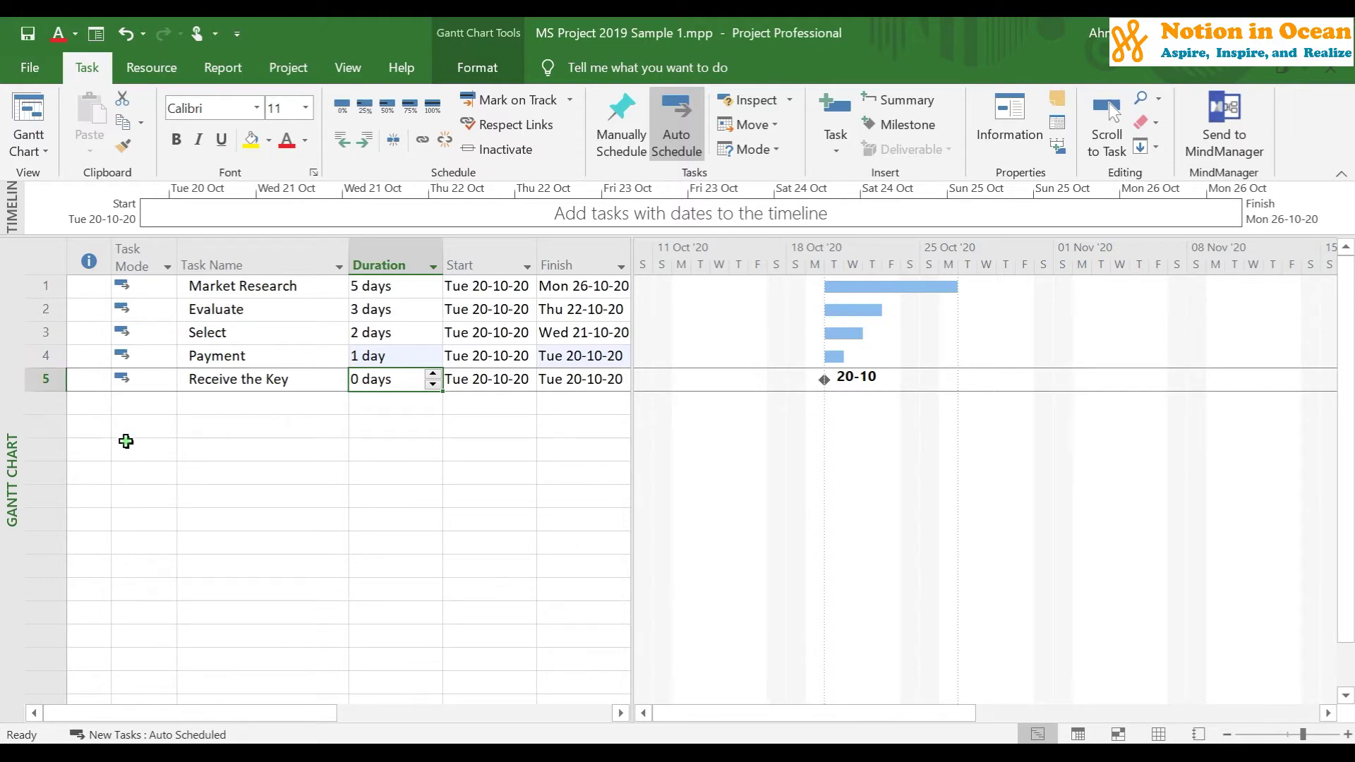
Duplicate the entire Payment task row directly above Receive the Key, and undo the duplication
left_click(32, 356)
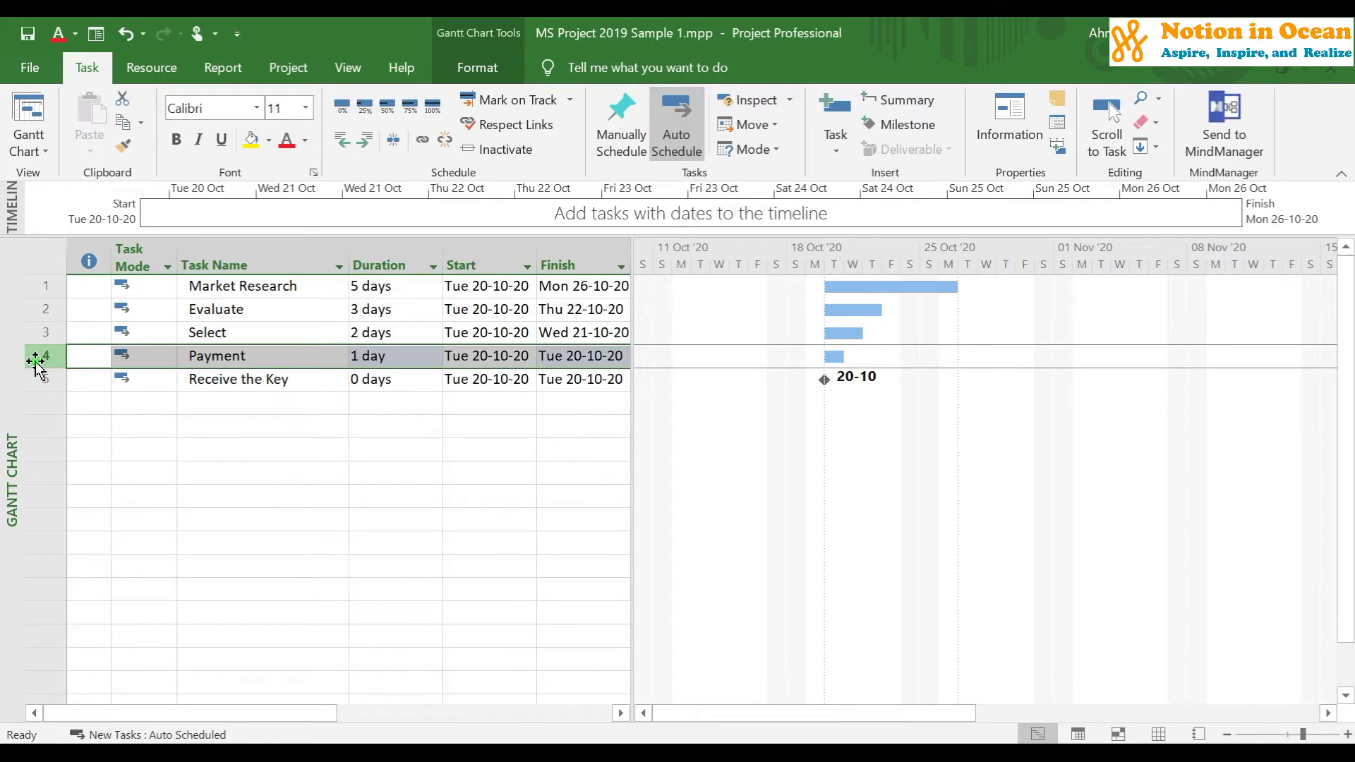
key("ctrl+c")
key("ctrl+v")
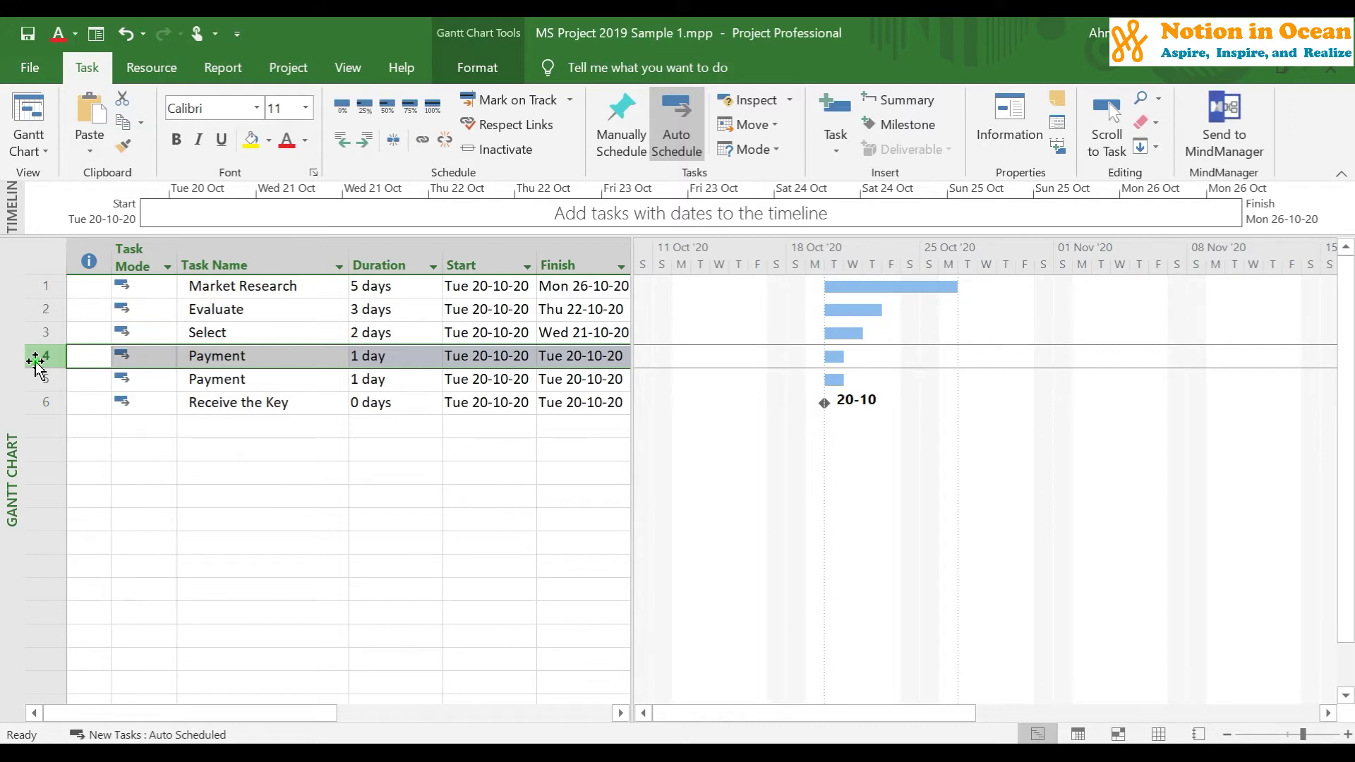
left_click(129, 40)
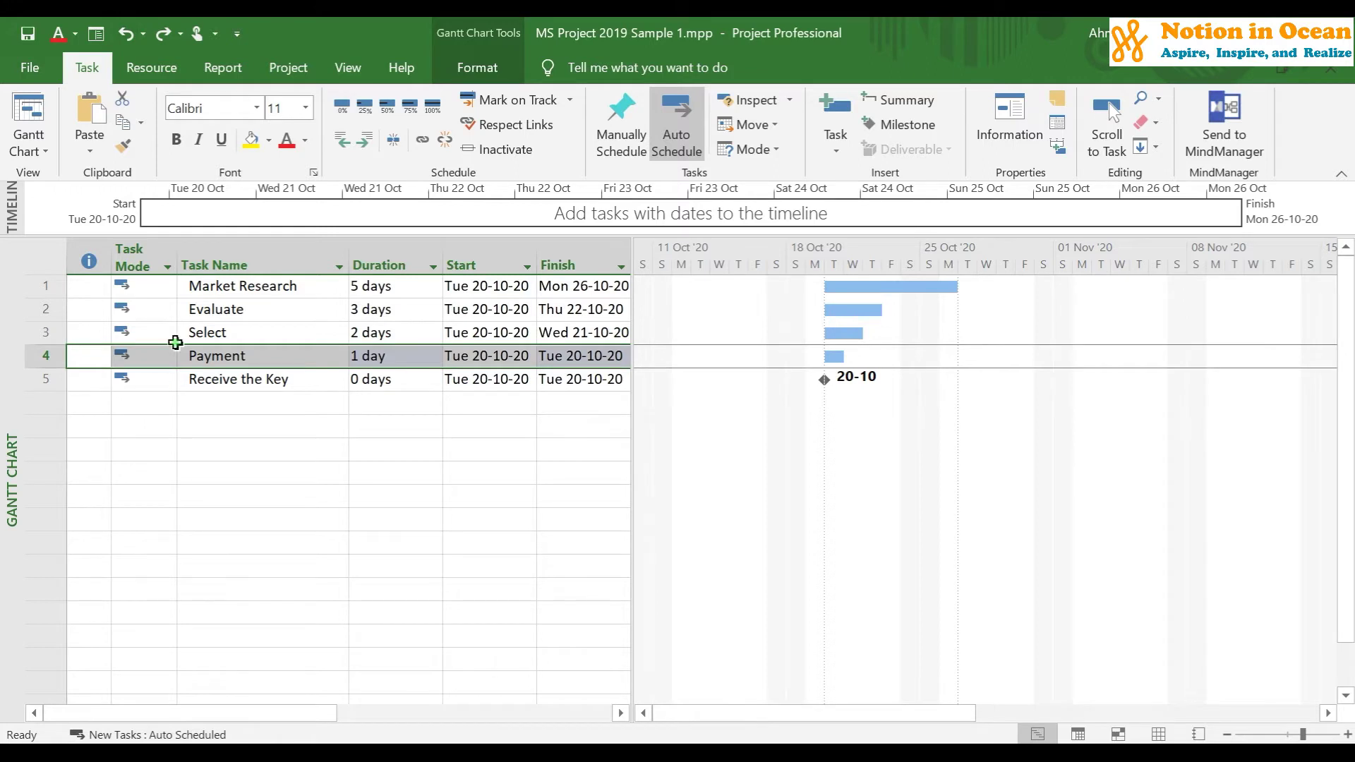
Copy the Payment task in row 4, paste it at the same row, and undo the paste
left_click(48, 357)
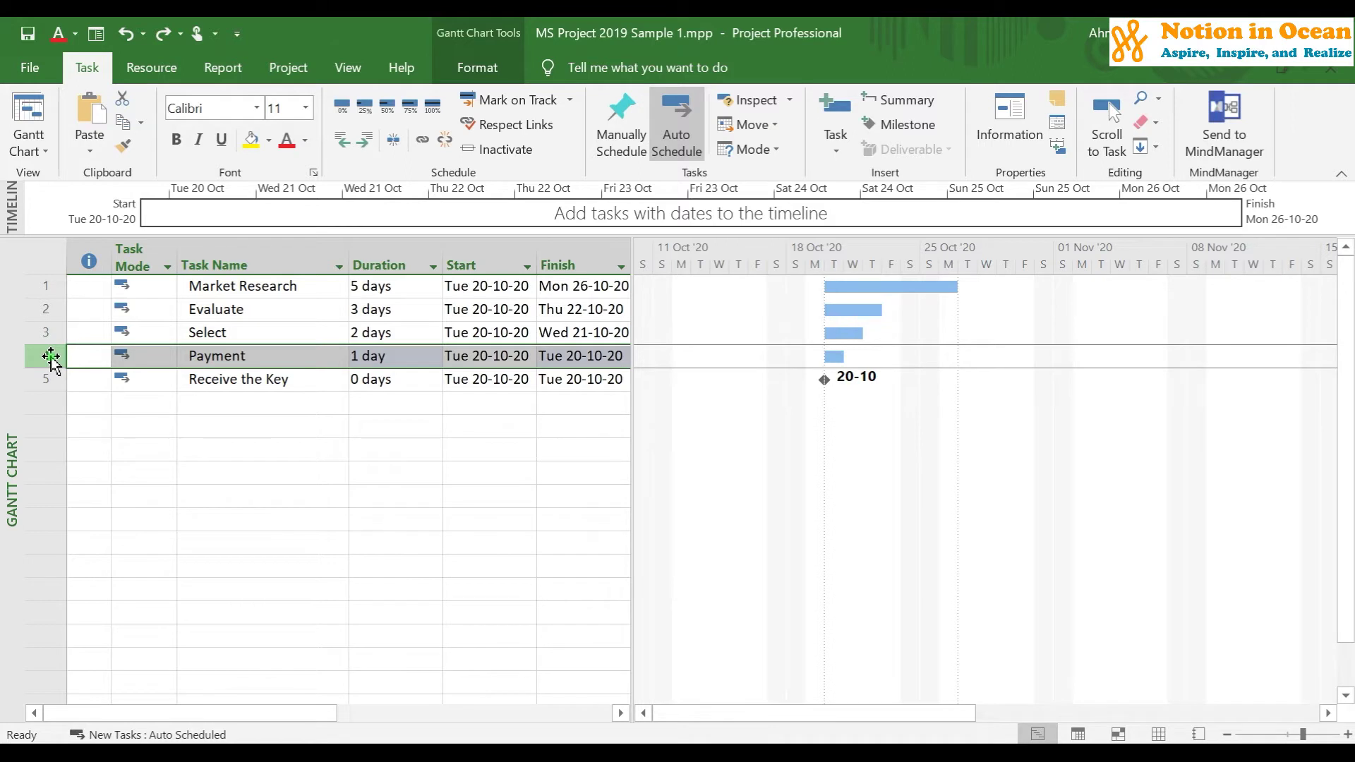
left_click(122, 130)
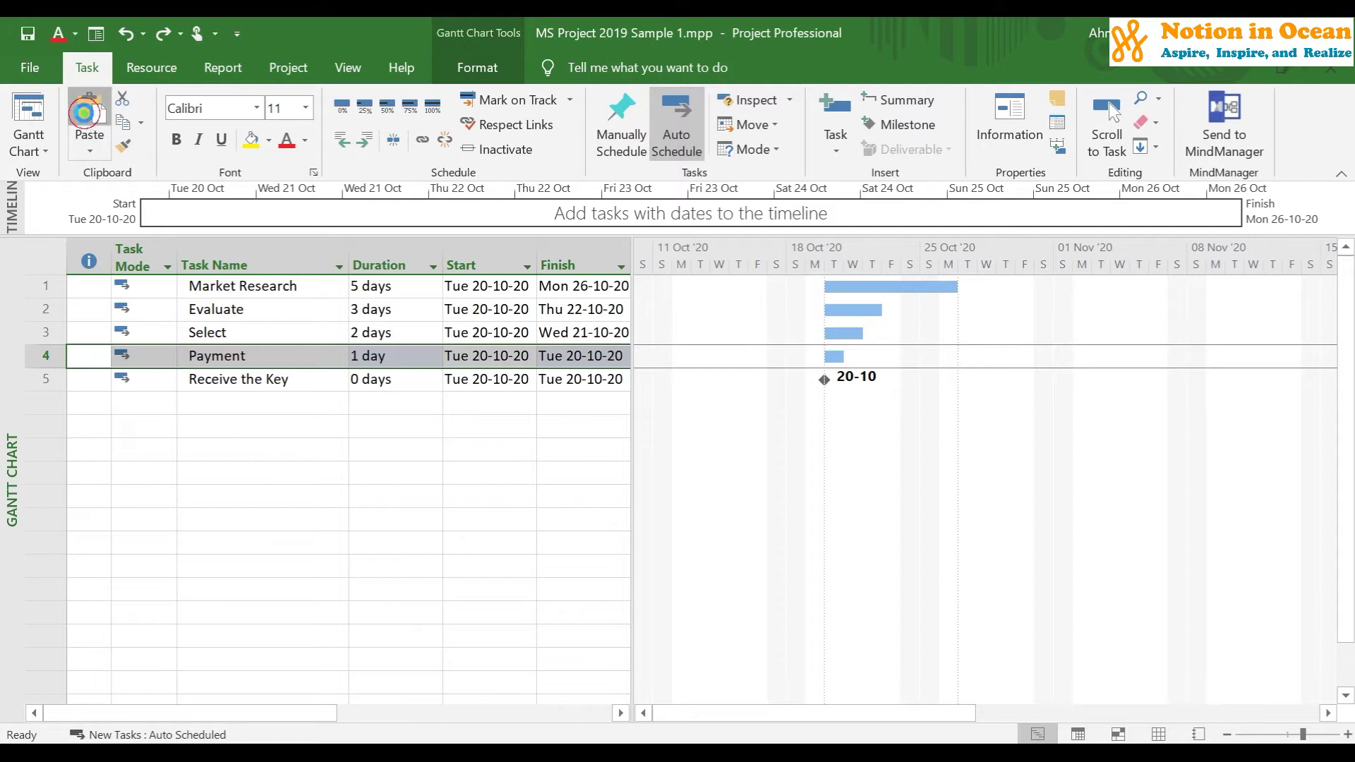
left_click(86, 113)
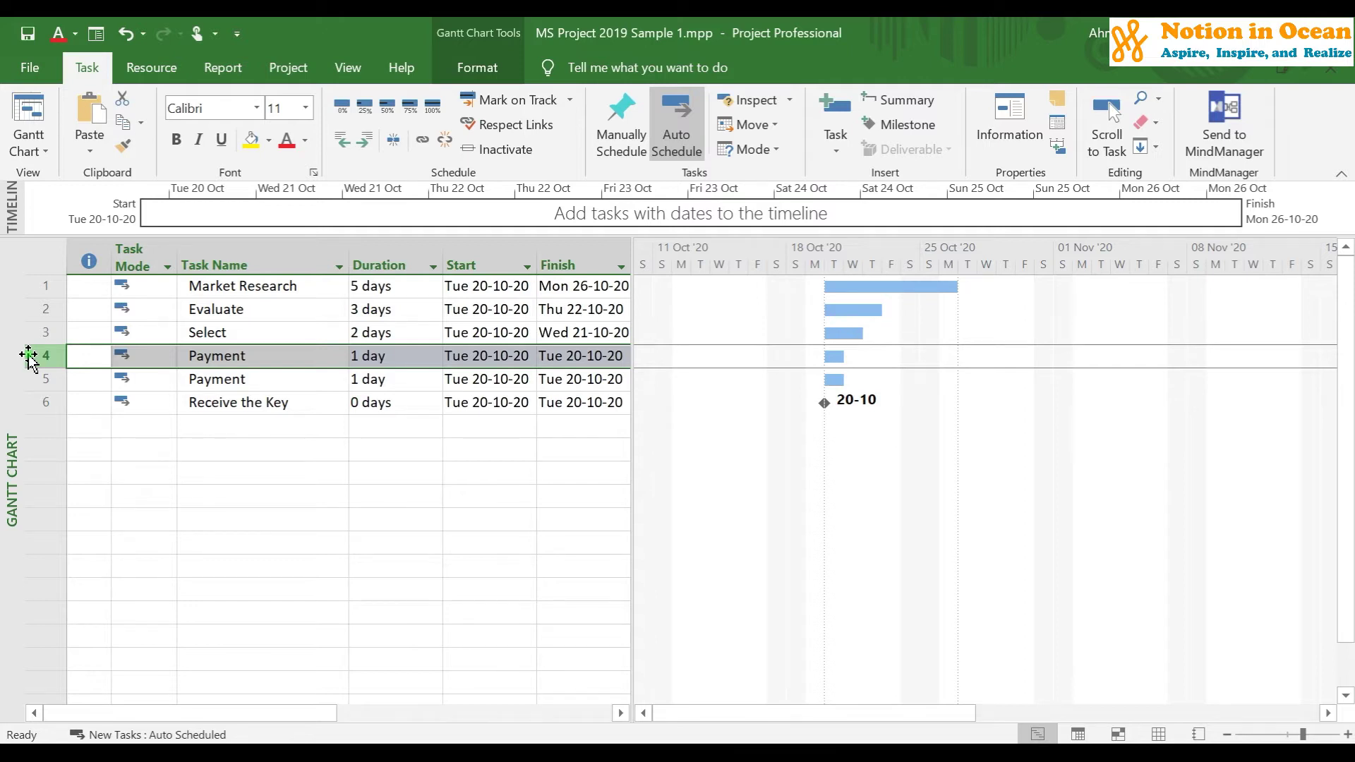
key("ctrl+z")
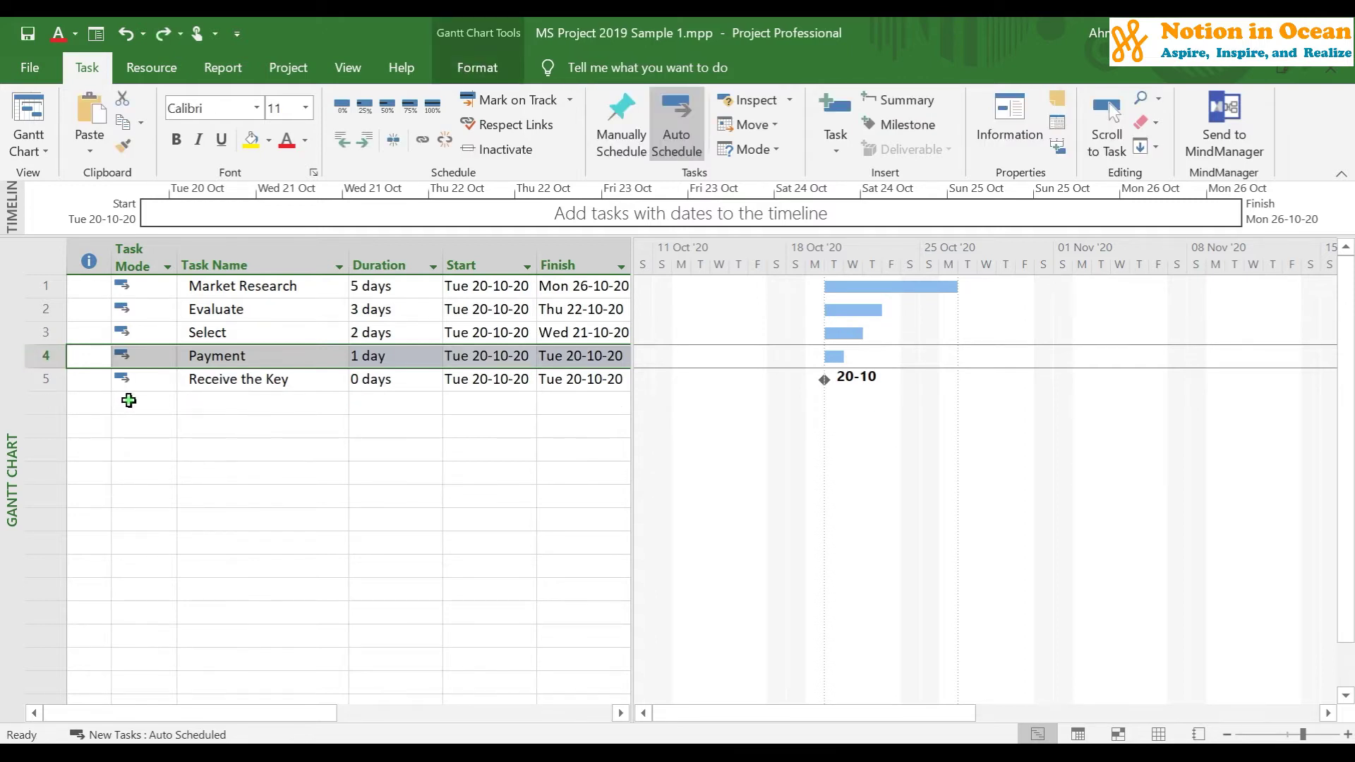
Copy the Payment task row and paste it as a second Payment task above Receive the Key
right_click(48, 356)
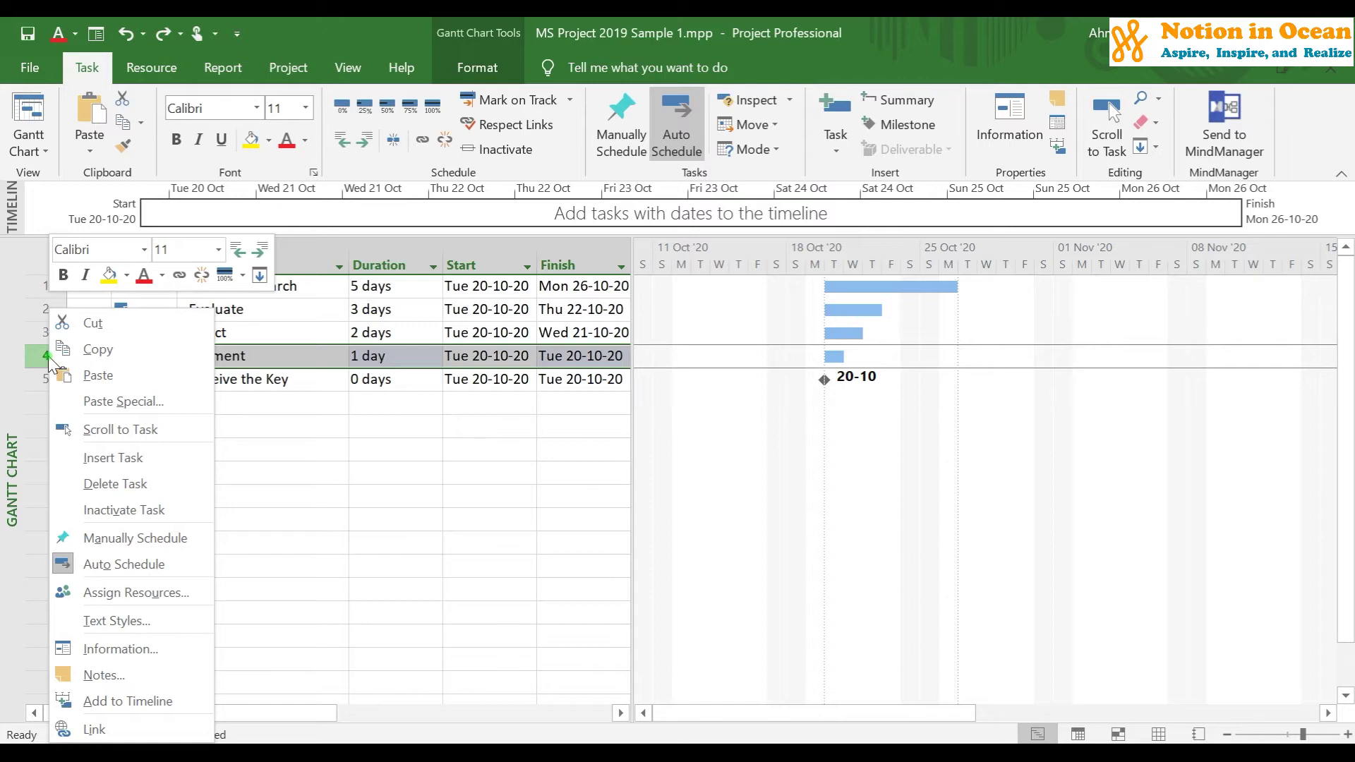
left_click(75, 350)
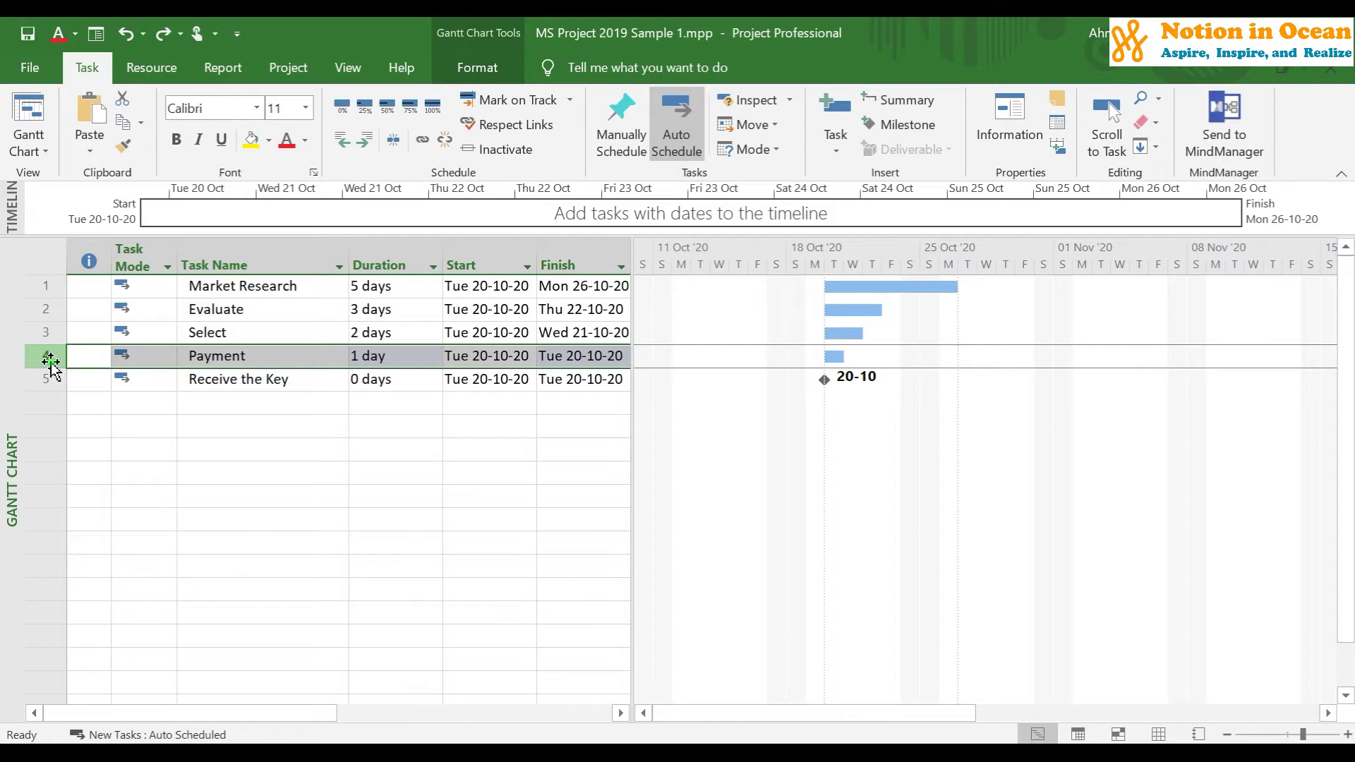
right_click(48, 357)
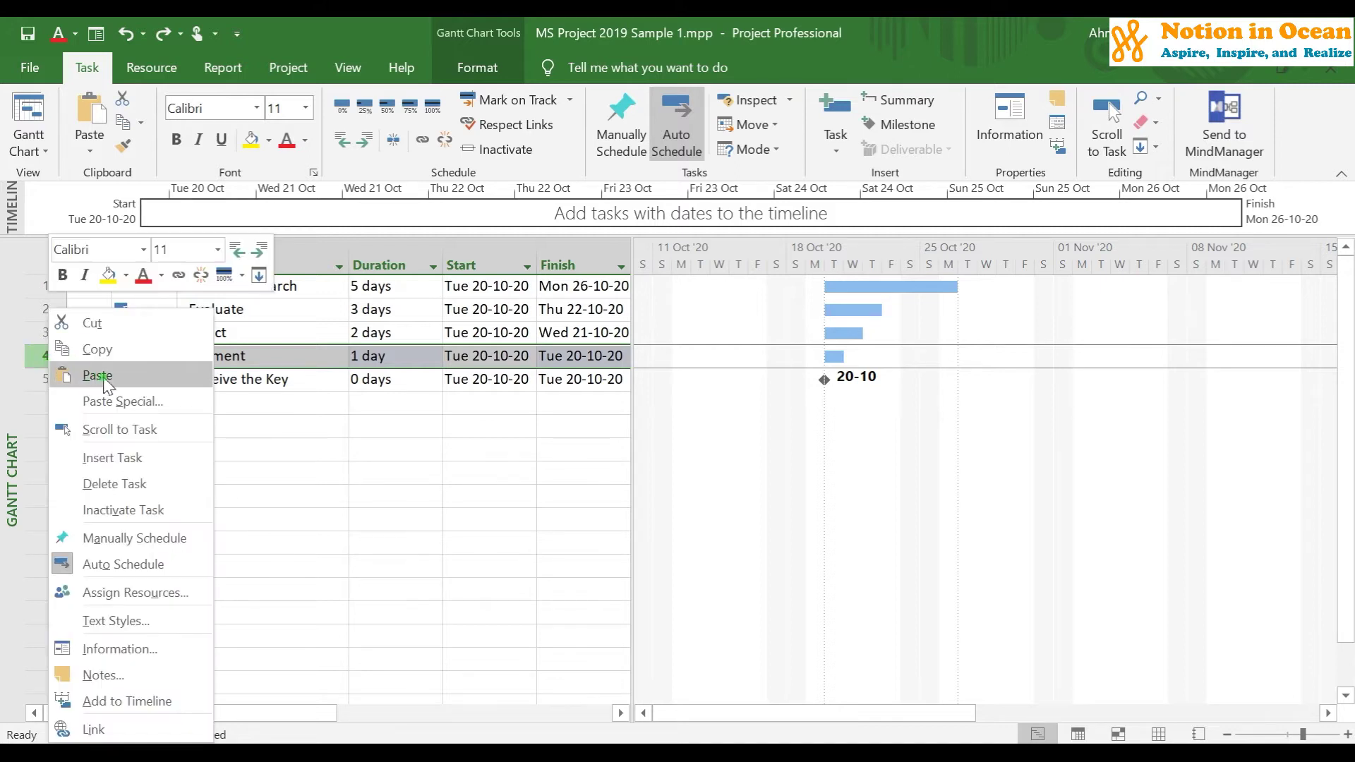
left_click(98, 376)
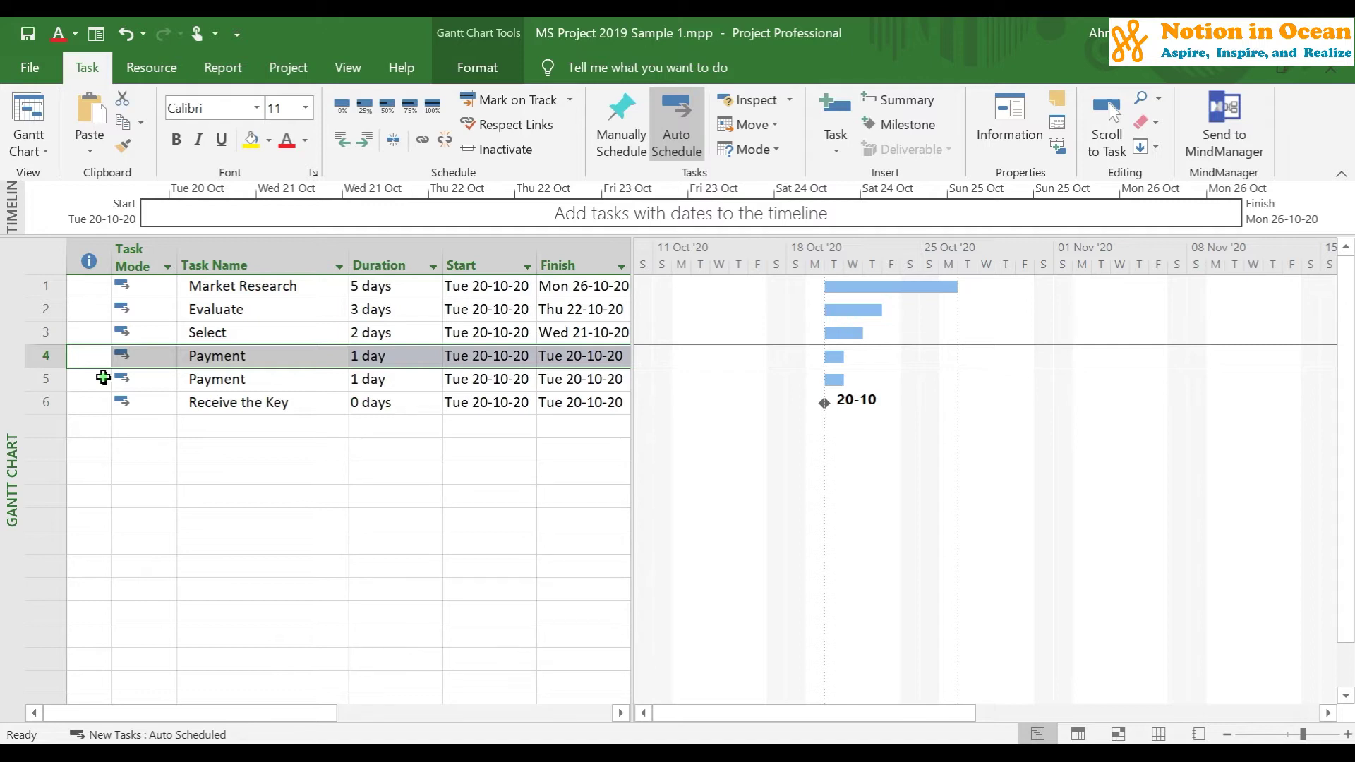
Paste a third Payment task at row 4 and delete the extra Payment row
right_click(42, 358)
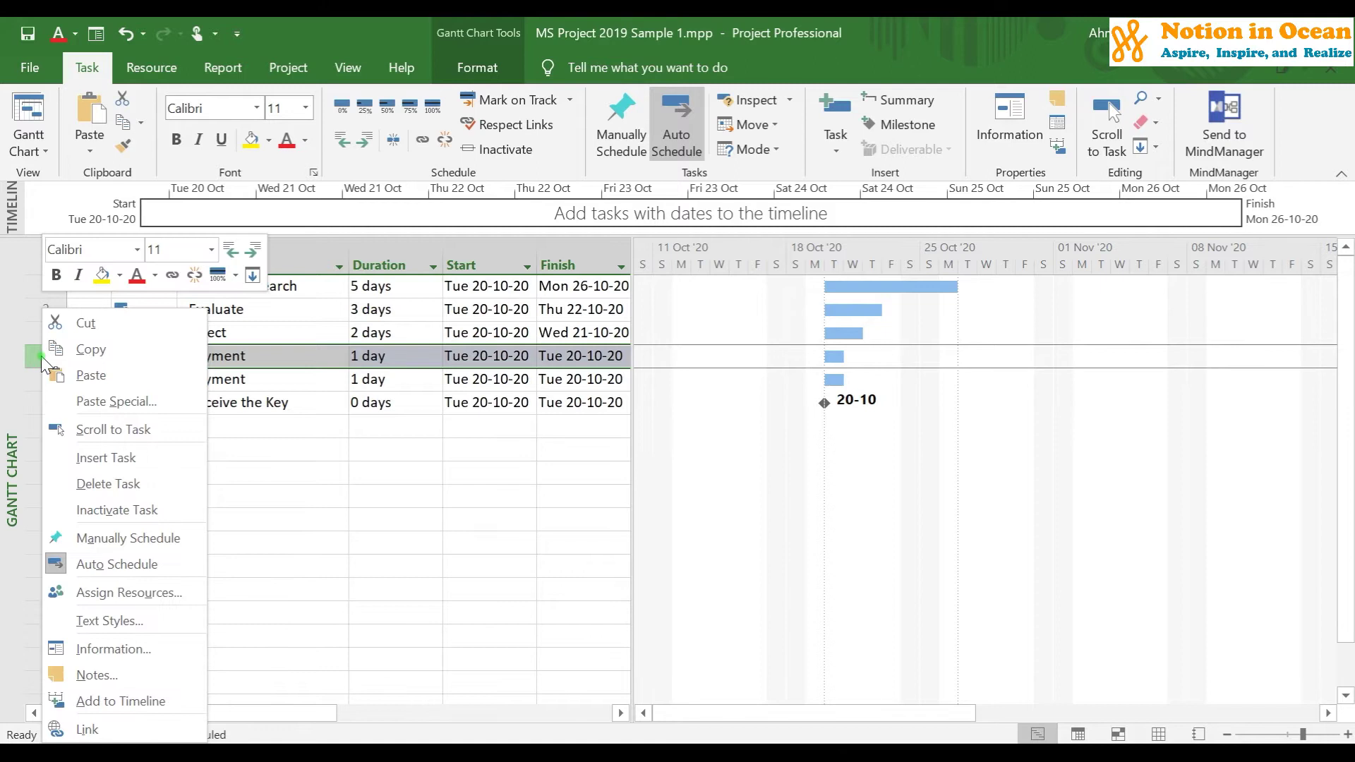
left_click(78, 375)
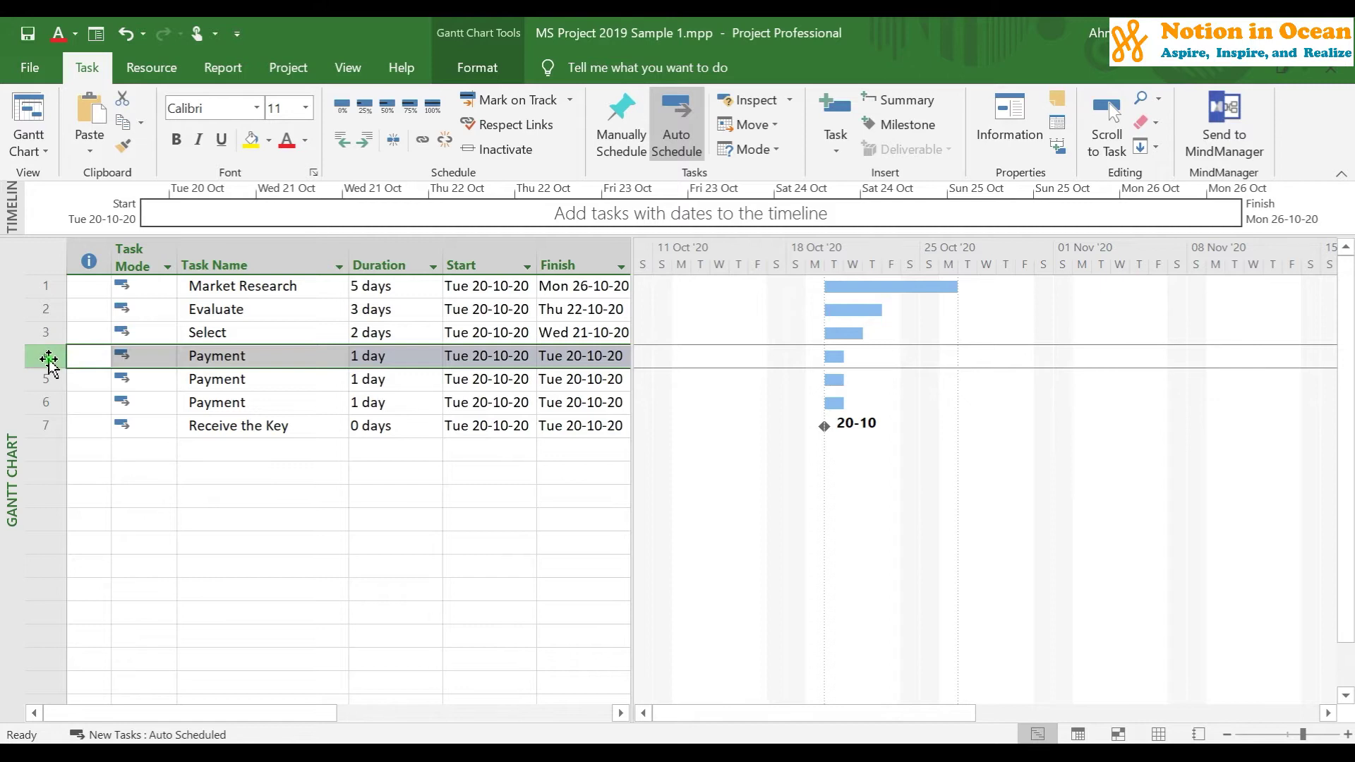
right_click(50, 361)
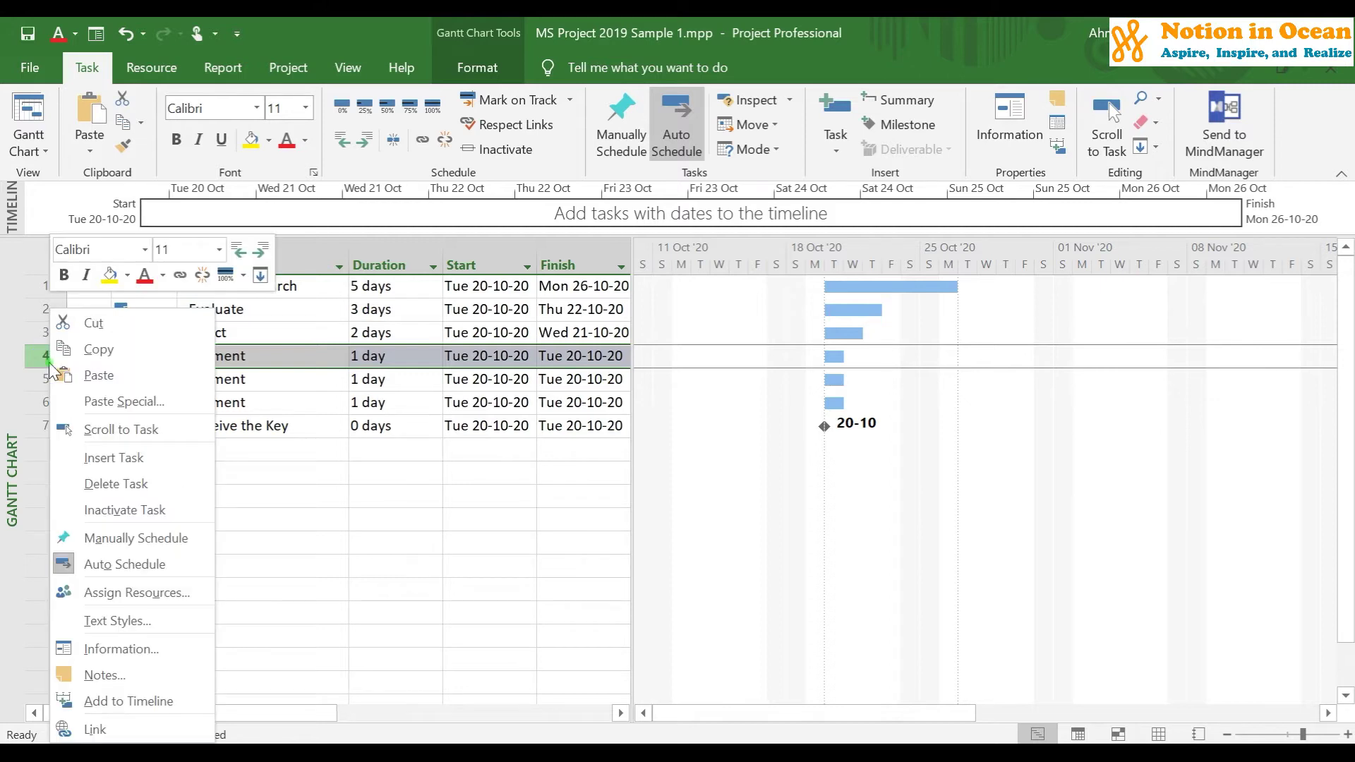
left_click(62, 484)
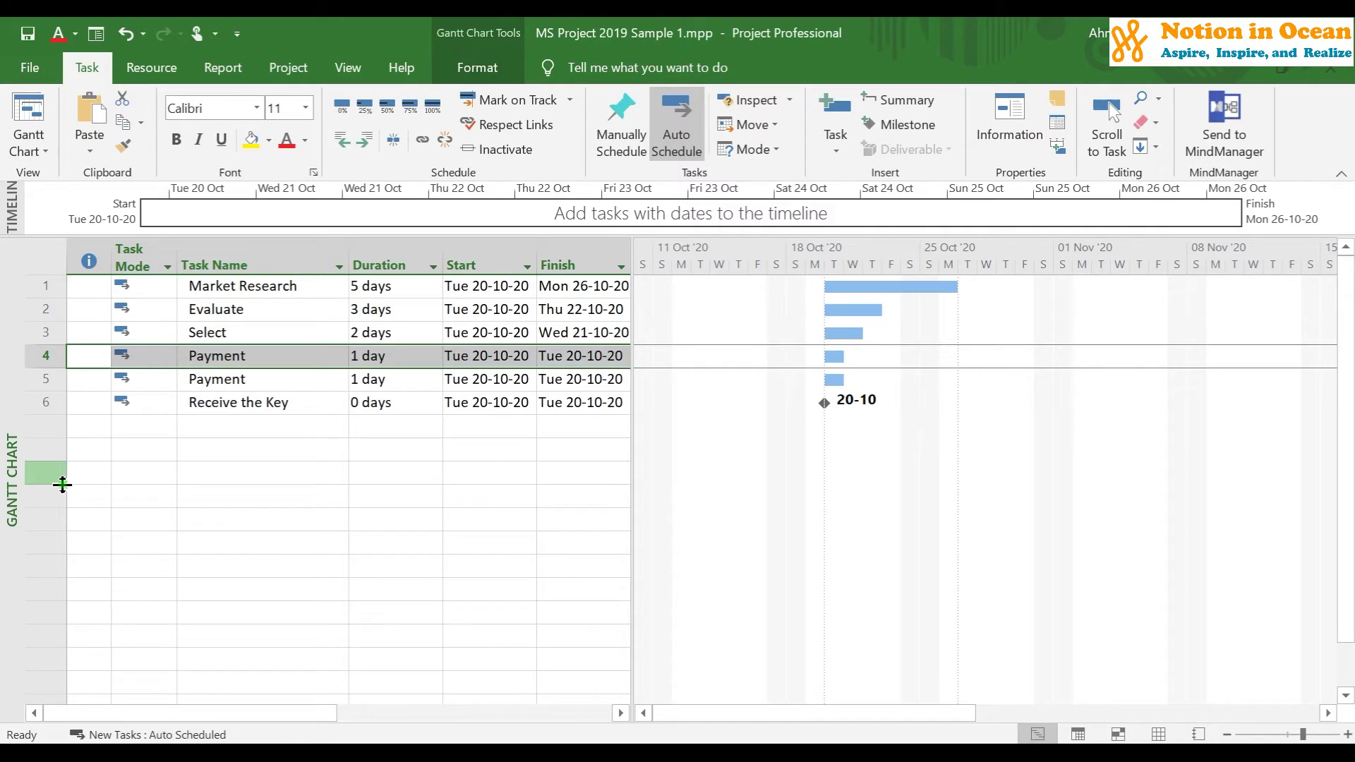
left_click(374, 451)
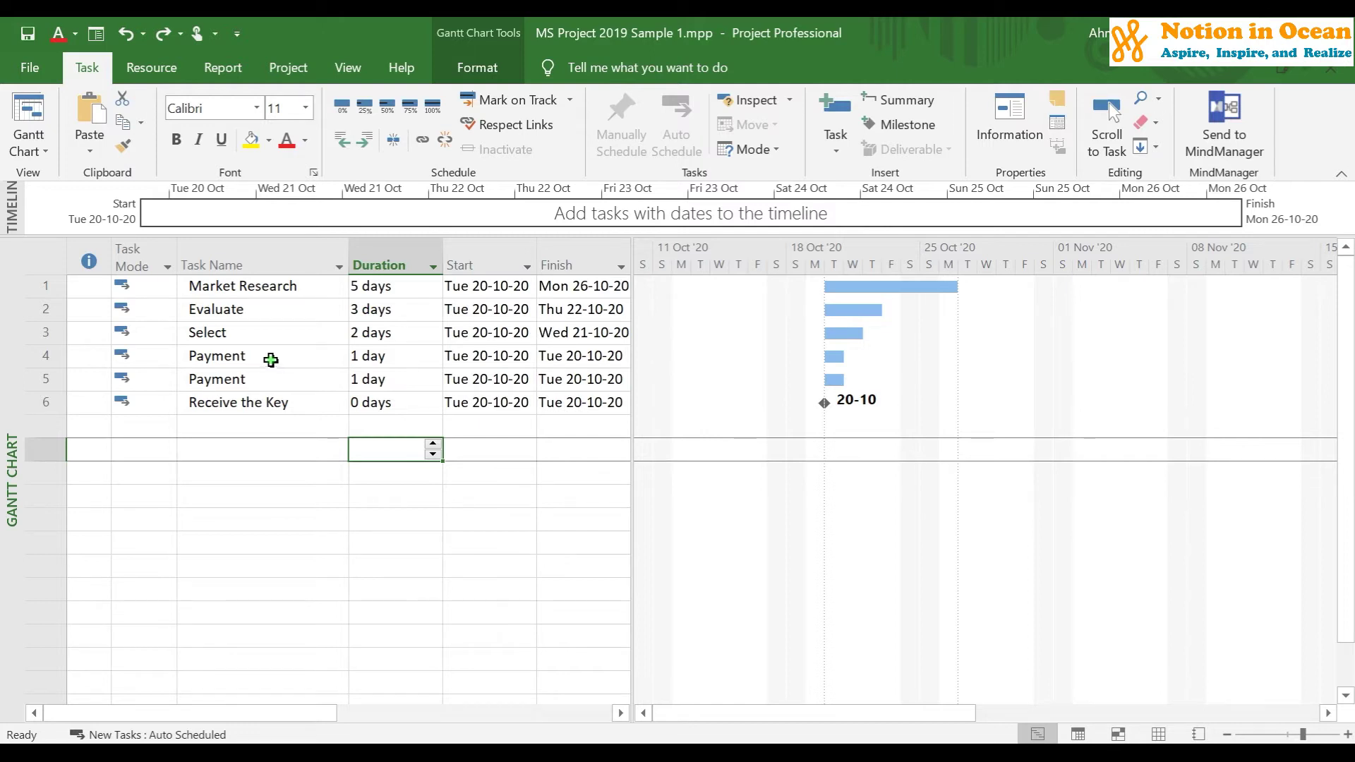
Insert a new task above the two Payment tasks and name it Payment Summary
right_click(43, 360)
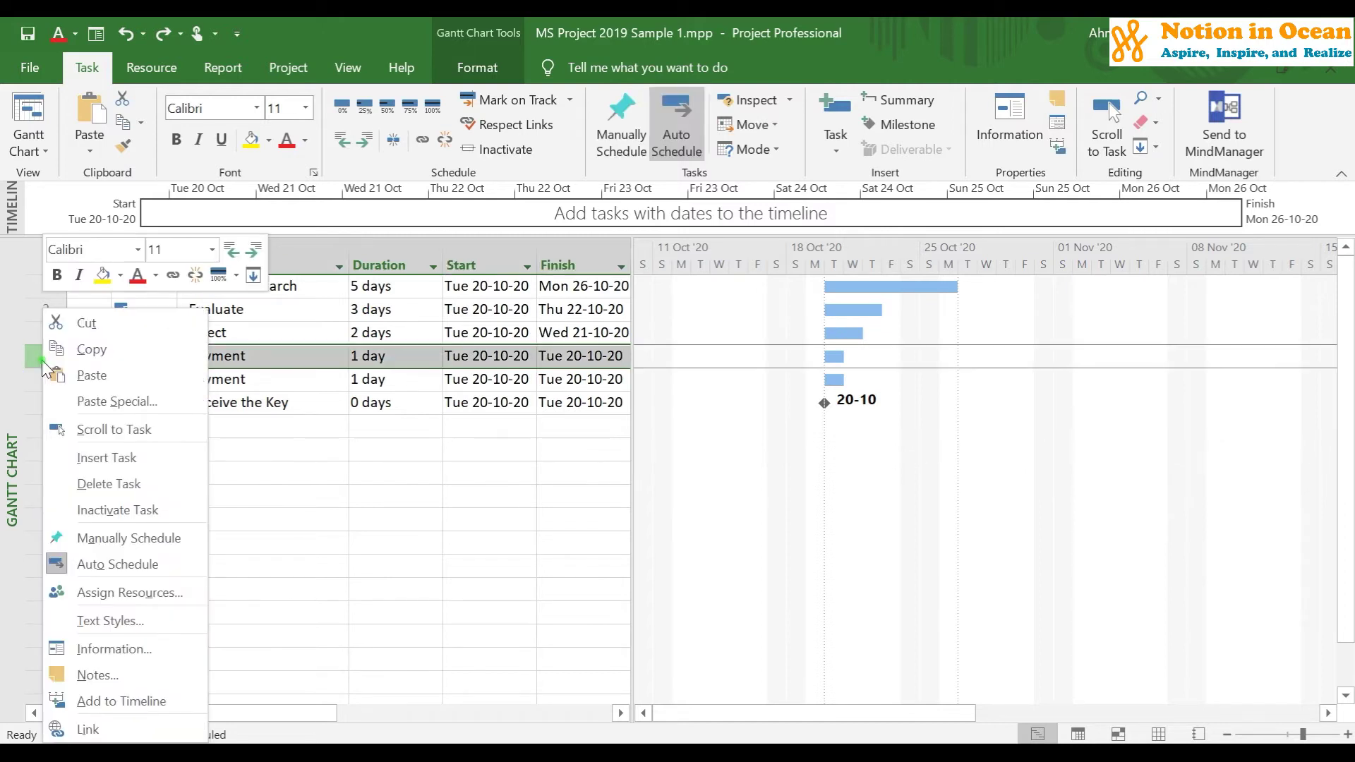
left_click(95, 461)
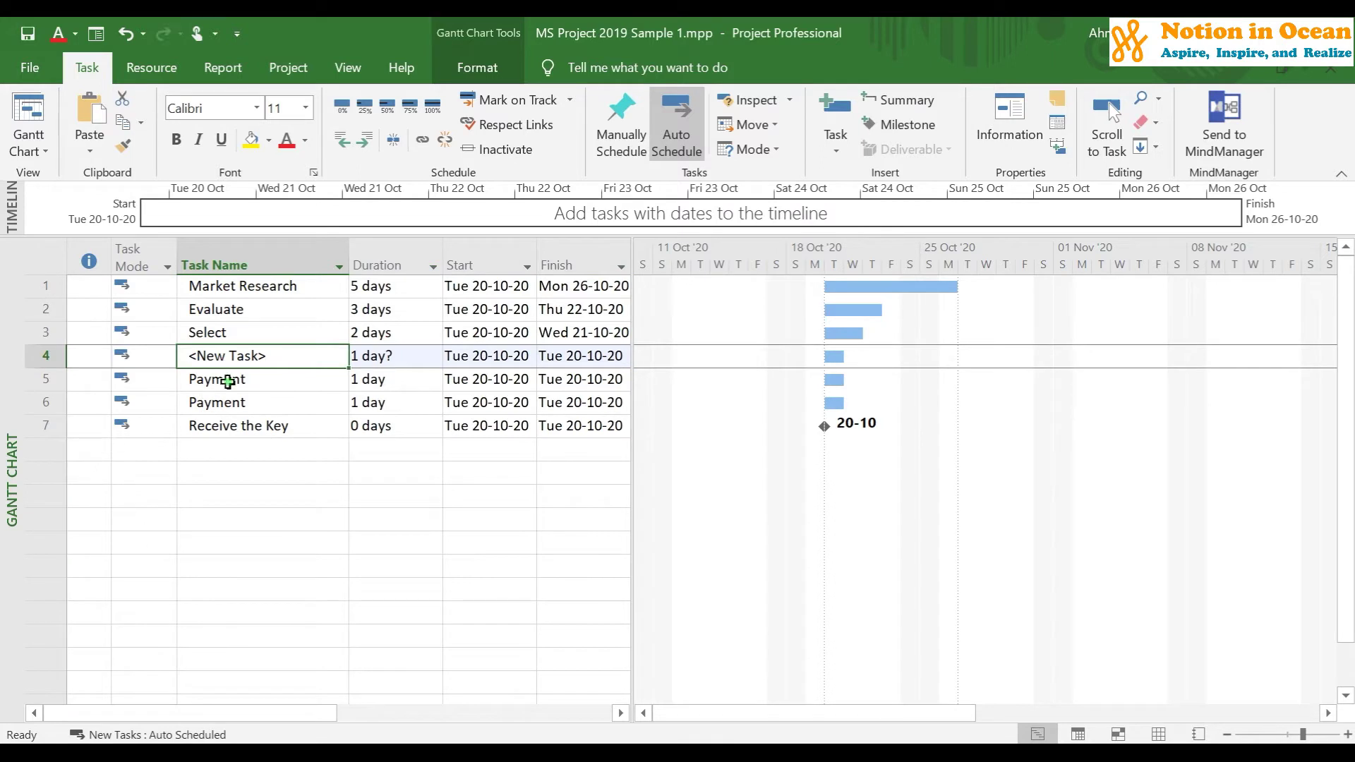
left_click(284, 357)
key("Escape")
type("Payent")
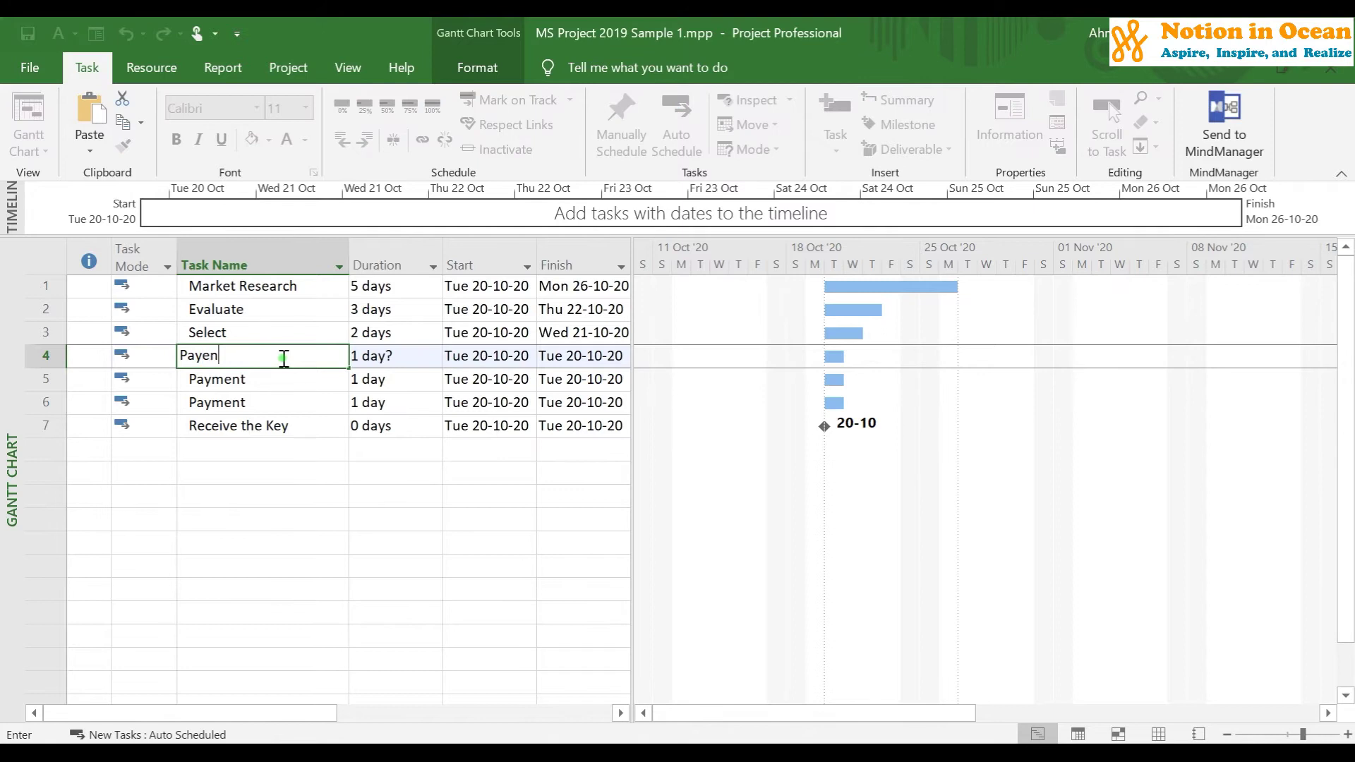
key("BackSpace")
key("BackSpace")
key("BackSpace")
type("ment Summary")
key("Return")
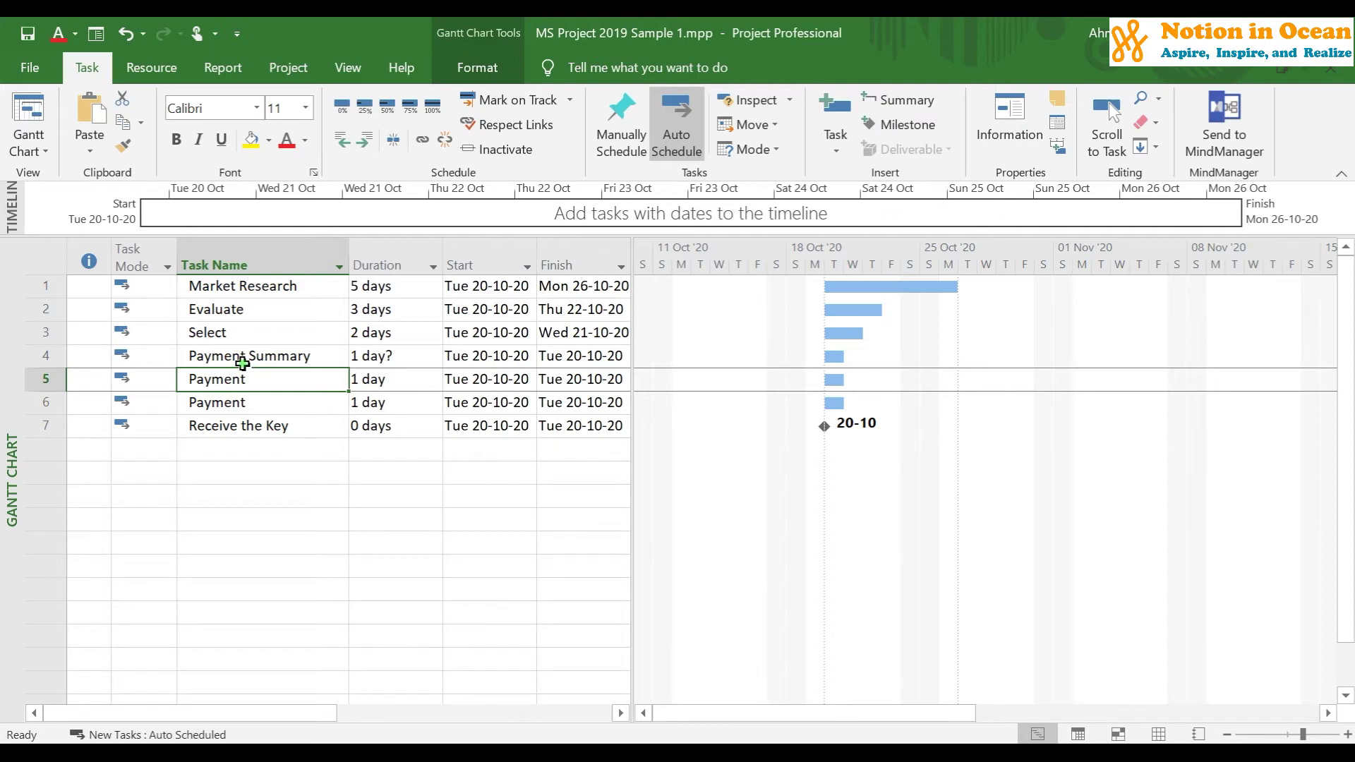
Rename the two Payment tasks below Payment Summary as Payment 1 and Payment 2
left_click(262, 382)
type("1")
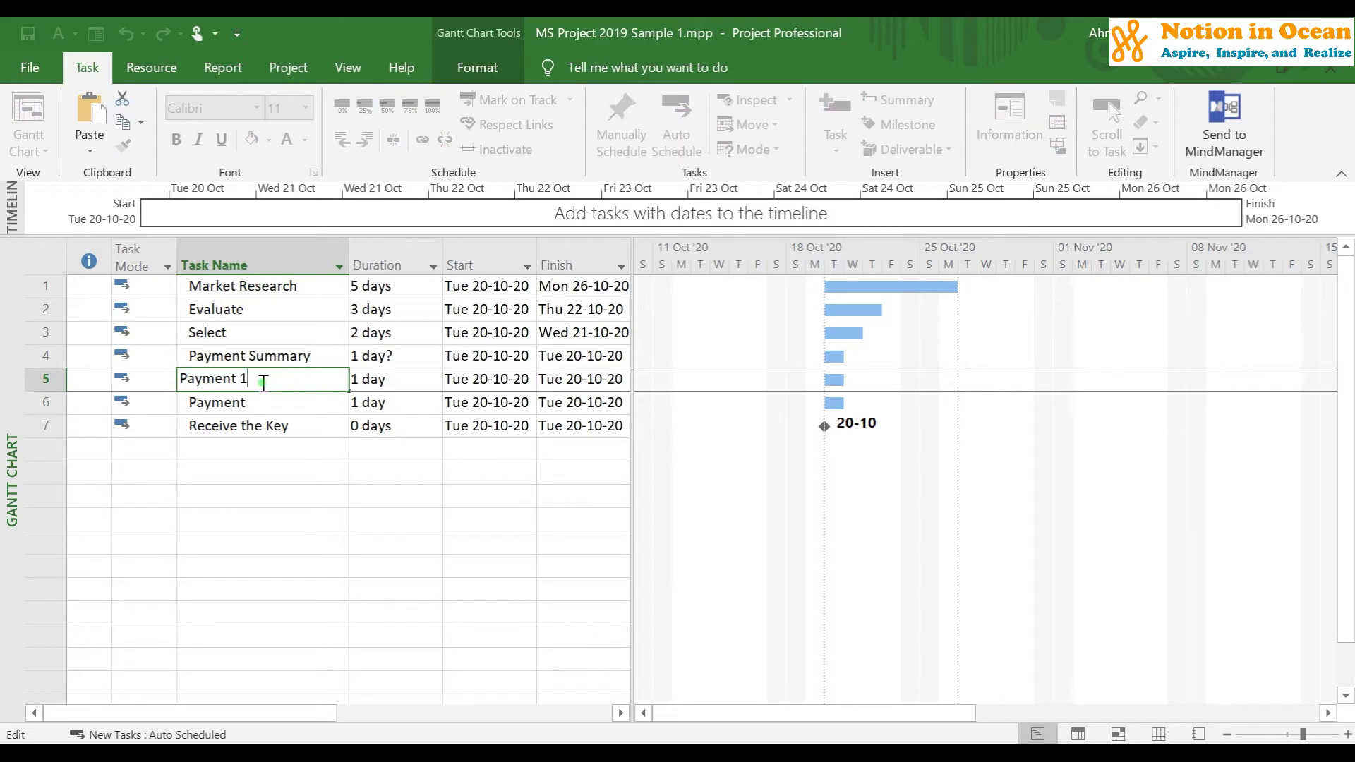
key("Return")
left_click(266, 403)
type("2")
key("Return")
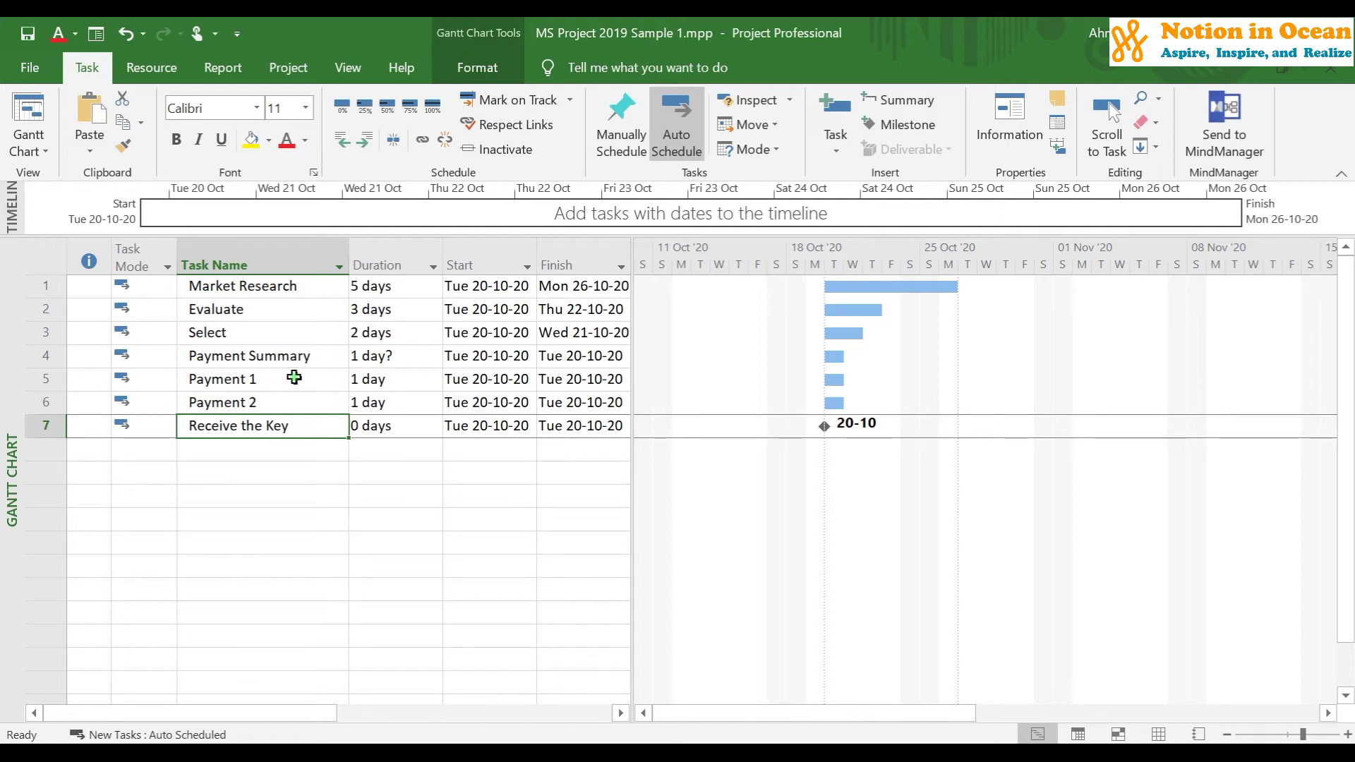
Indent Payment 1 and Payment 2 as subtasks of Payment Summary
left_click(292, 382)
left_click_drag(292, 382, 294, 404)
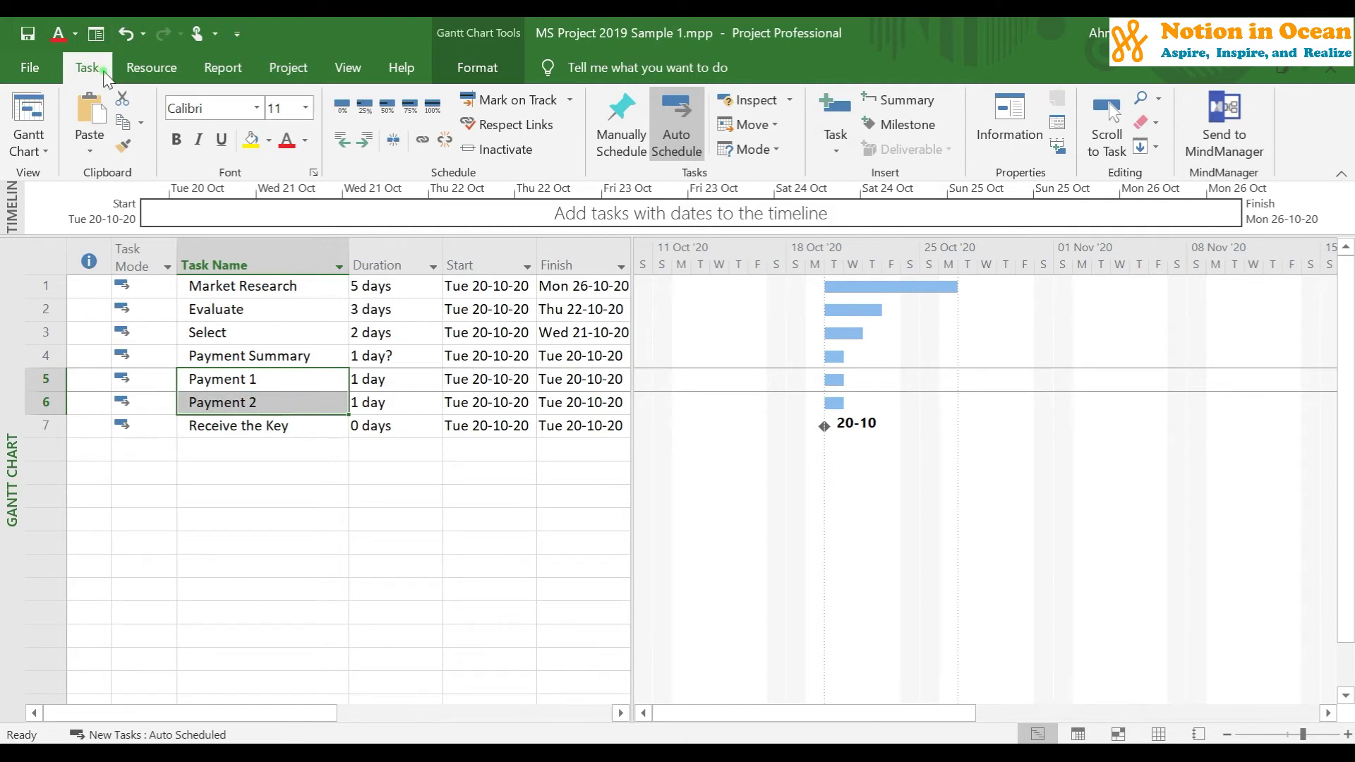
left_click(366, 154)
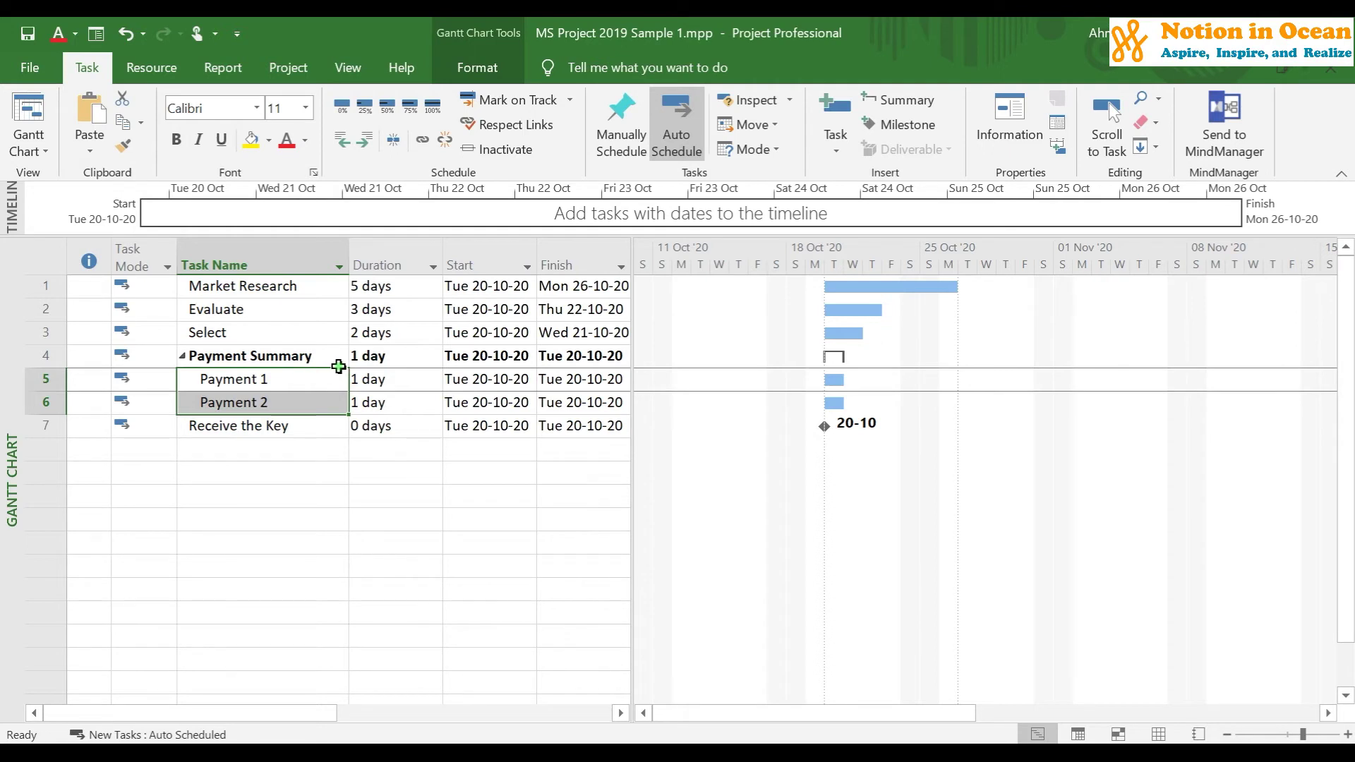
Undo the indentation, the payment task renames and the insertion of the Payment Summary task
key("ctrl+z")
key("ctrl+z")
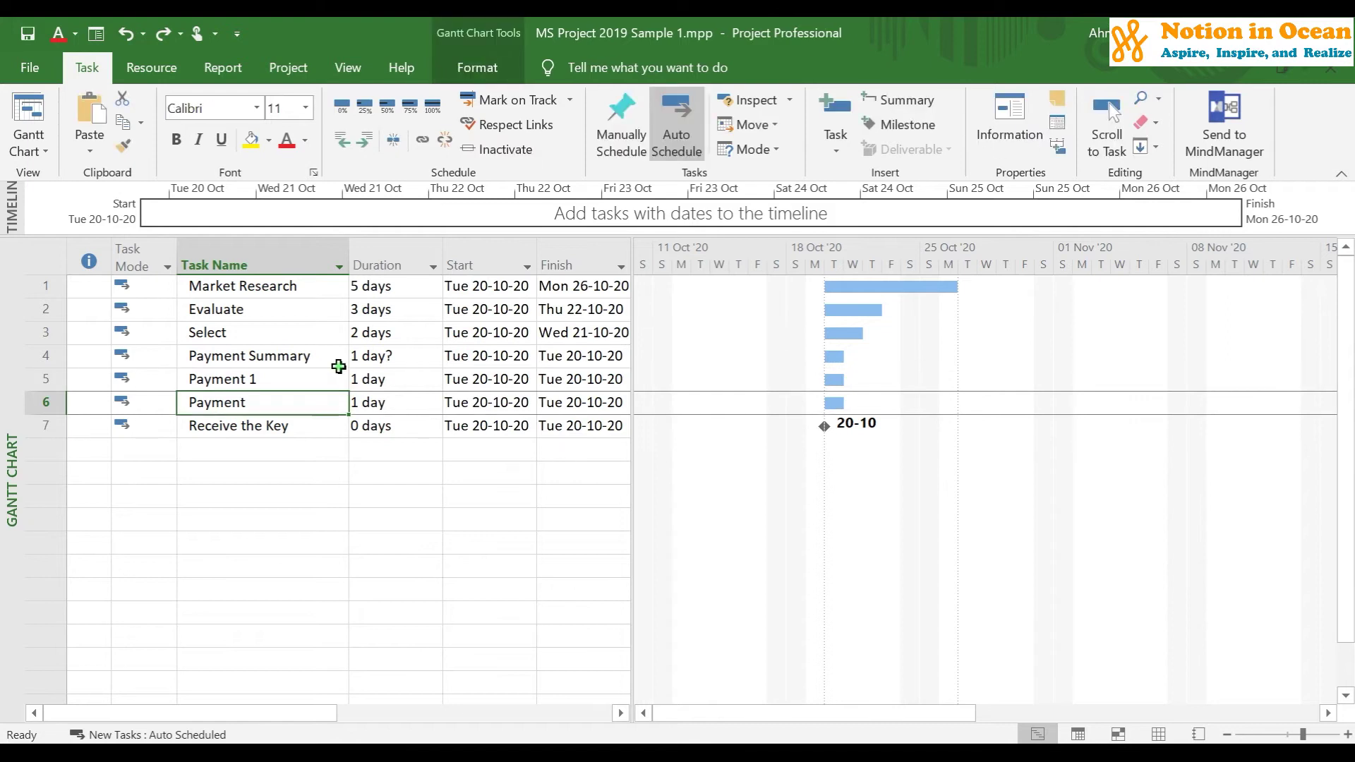
key("ctrl+z")
key("ctrl+z")
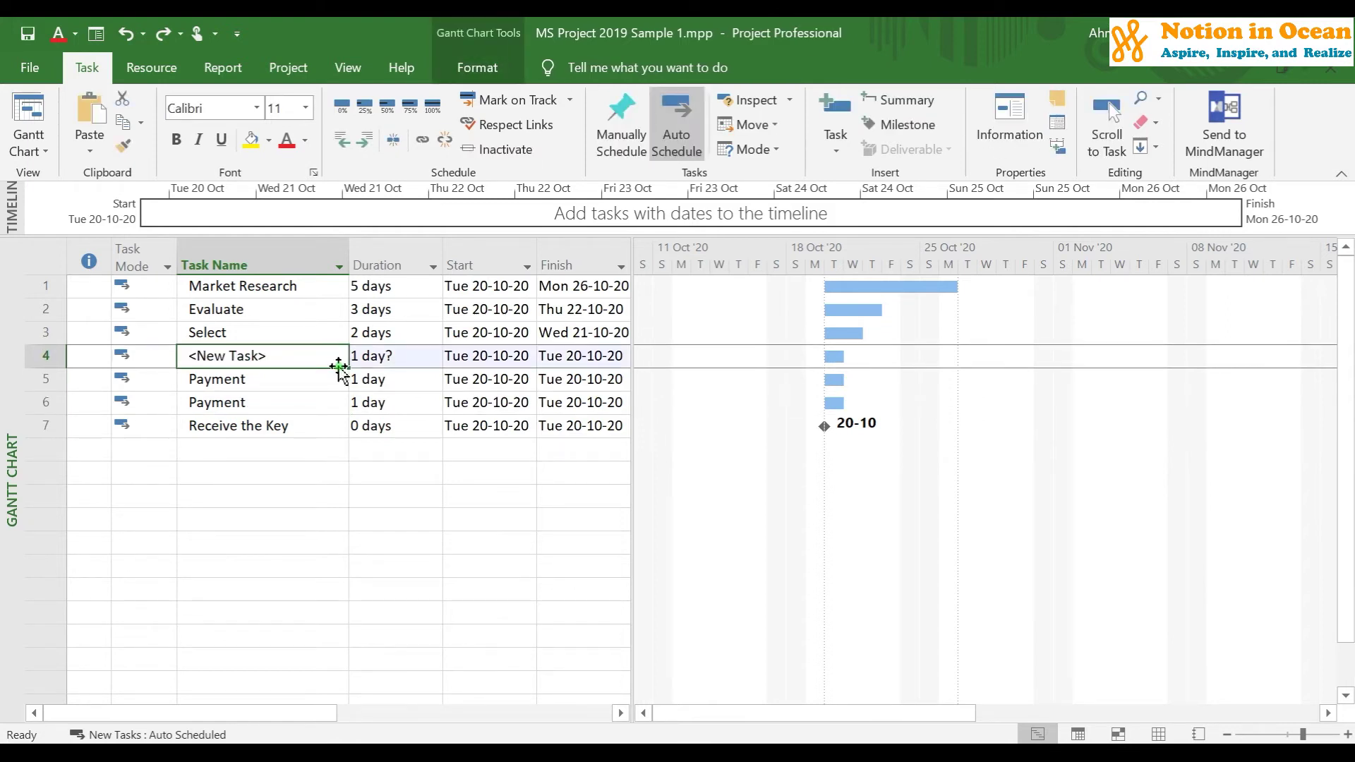
key("ctrl+z")
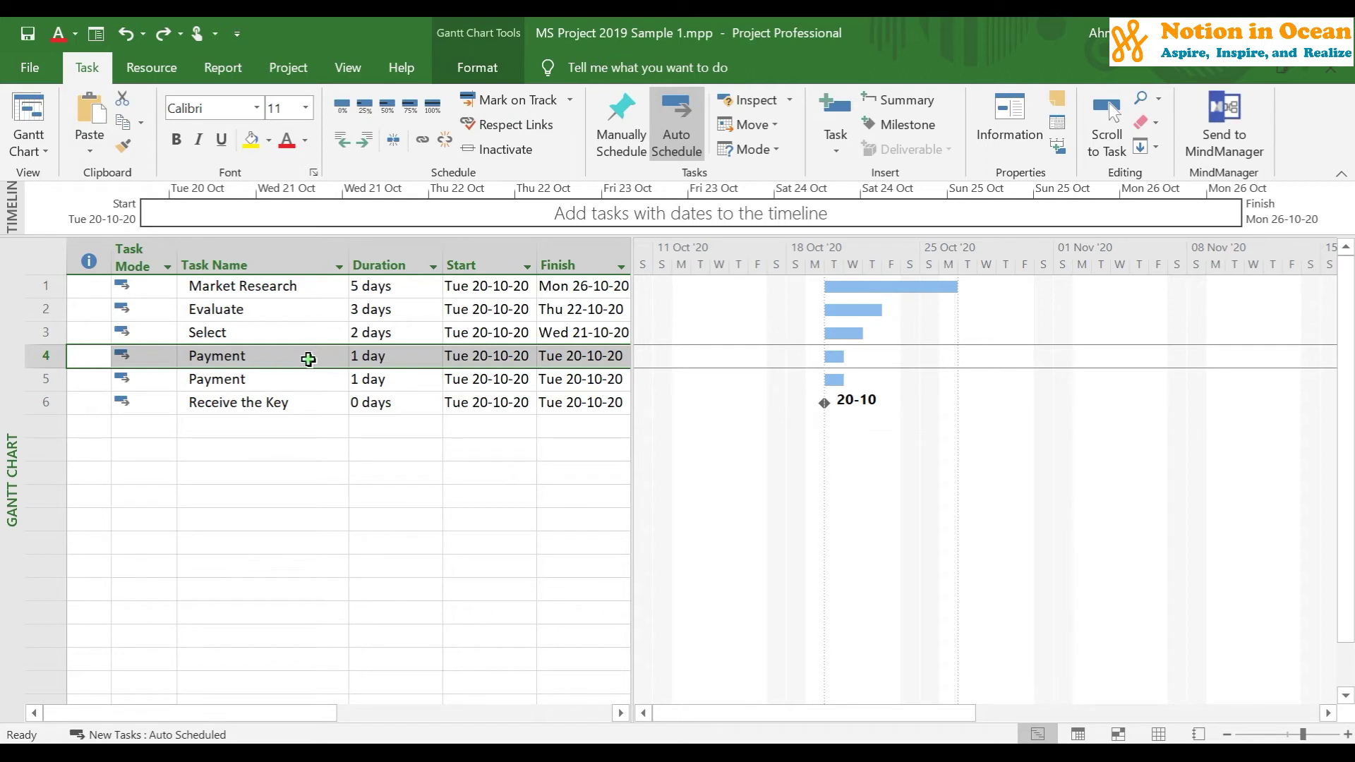
Group the two Payment tasks under a new inserted summary task and name it Payment Summary
left_click_drag(306, 353, 305, 378)
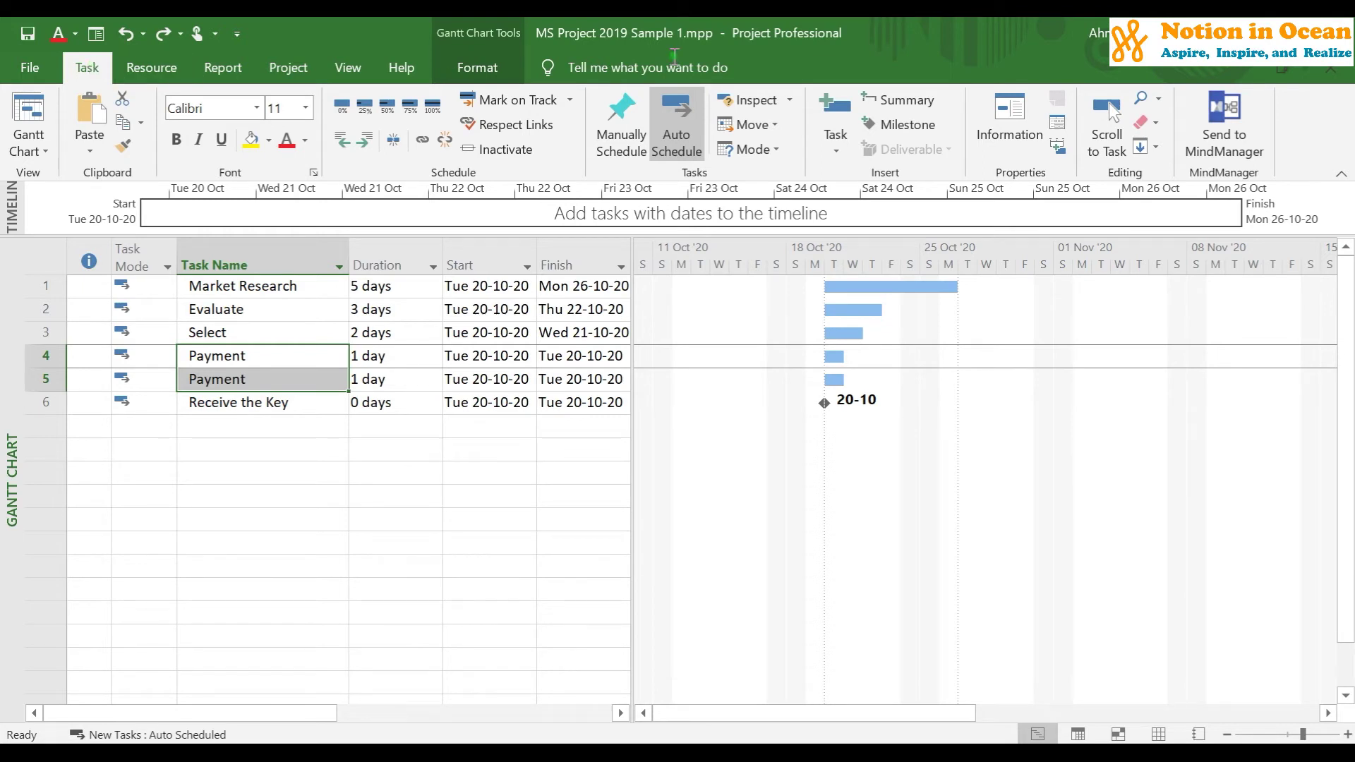
left_click(927, 106)
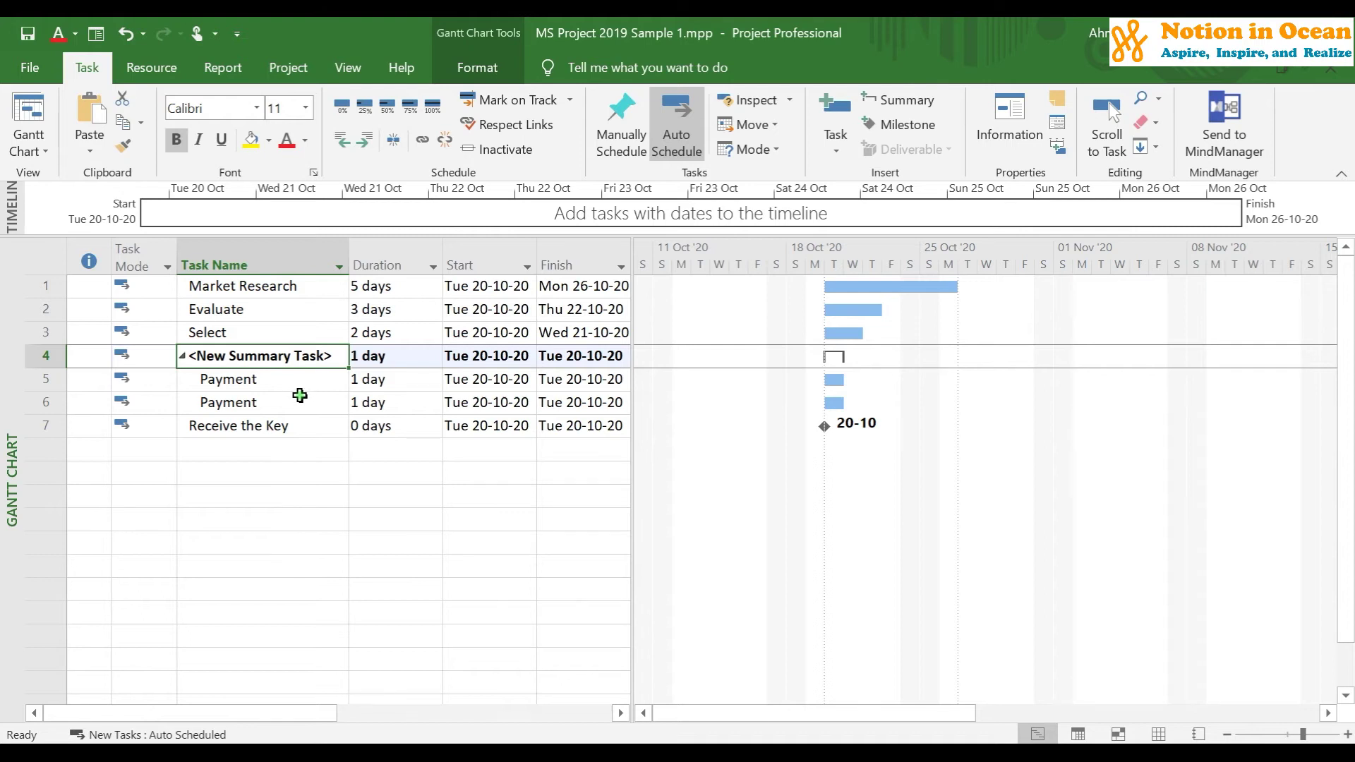
left_click(323, 362)
key("Escape")
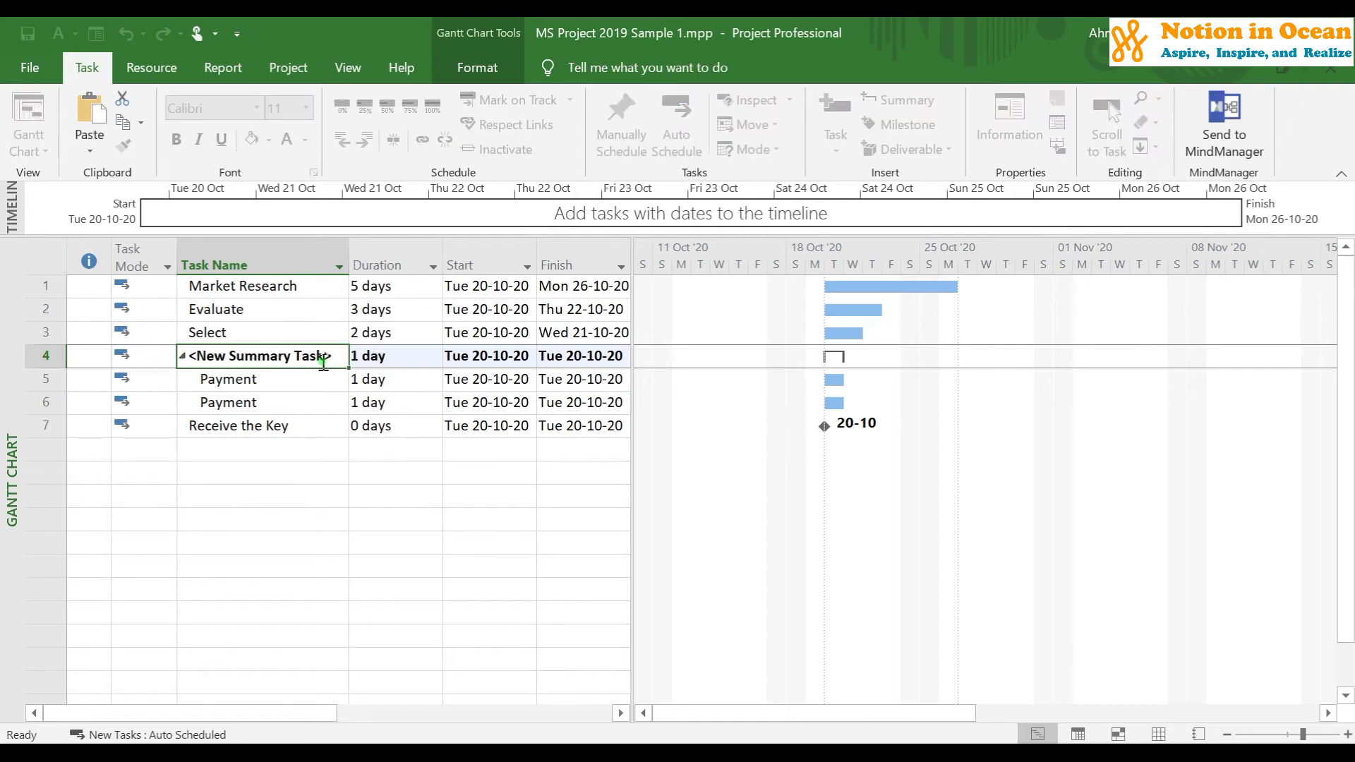
type("Payment")
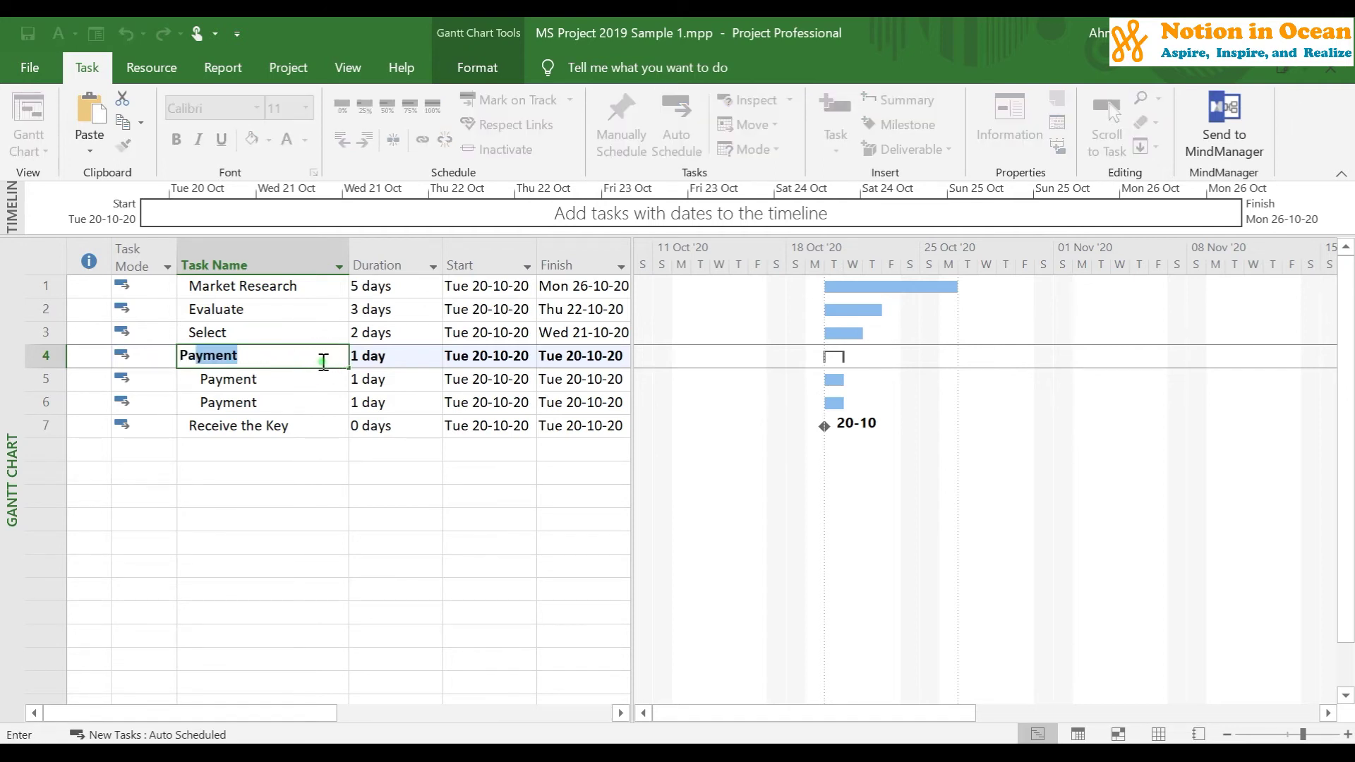
type(" Summary")
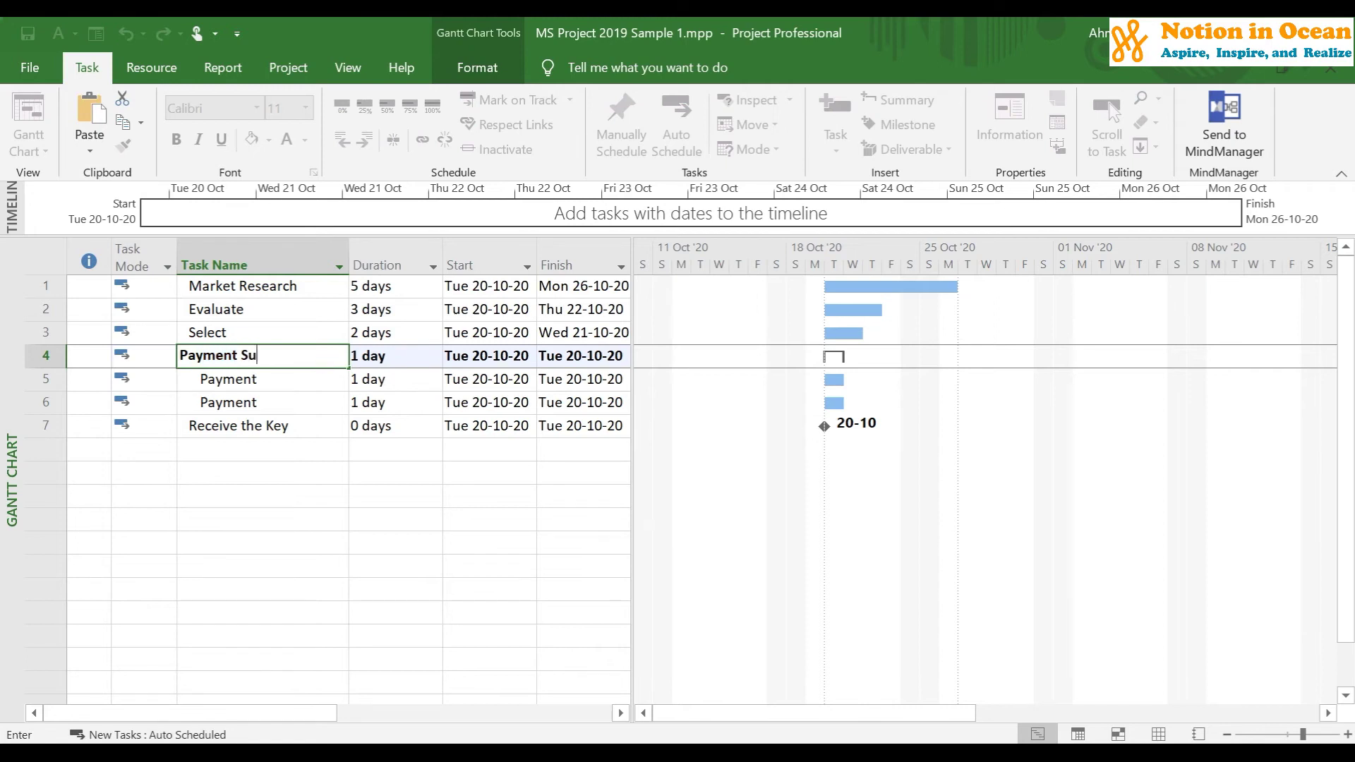
key("Return")
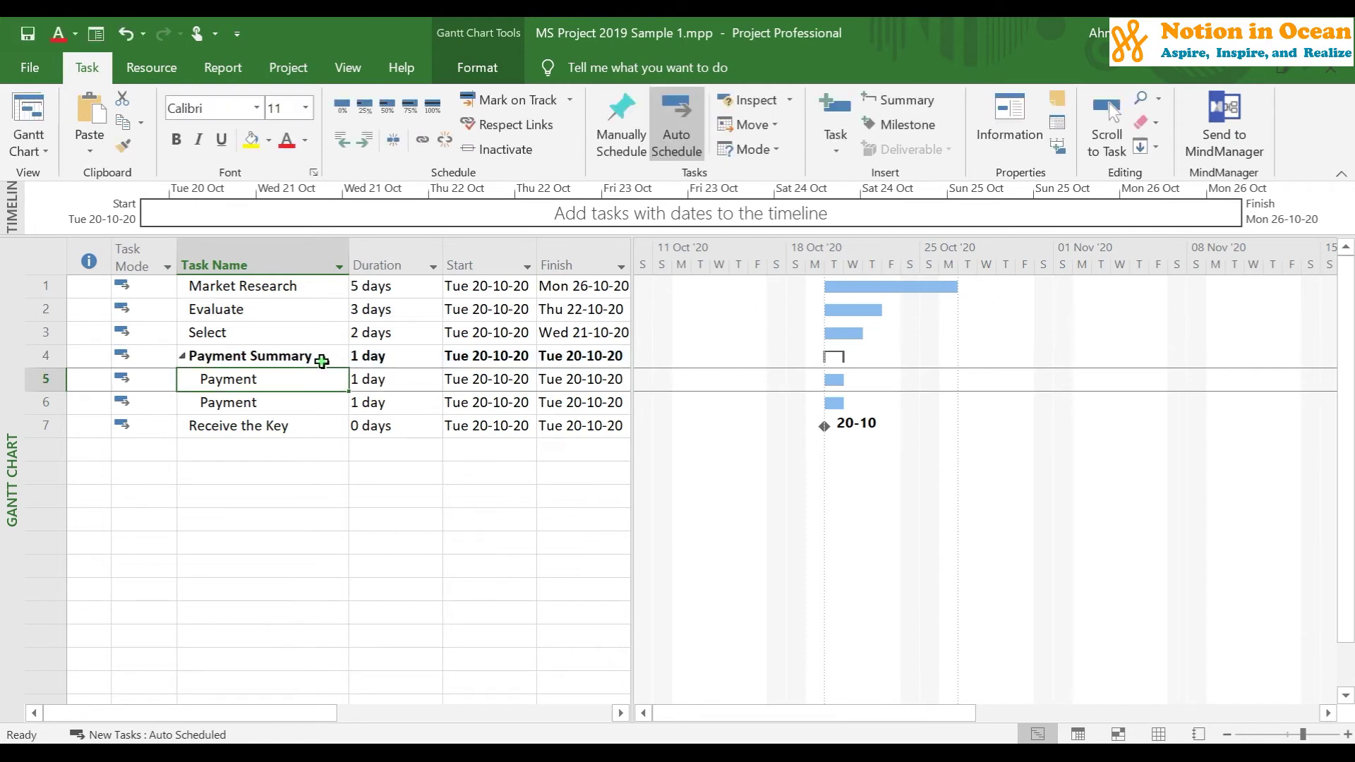
Try inserting a summary task over the Market Research task alone and undo the insertion
left_click(339, 473)
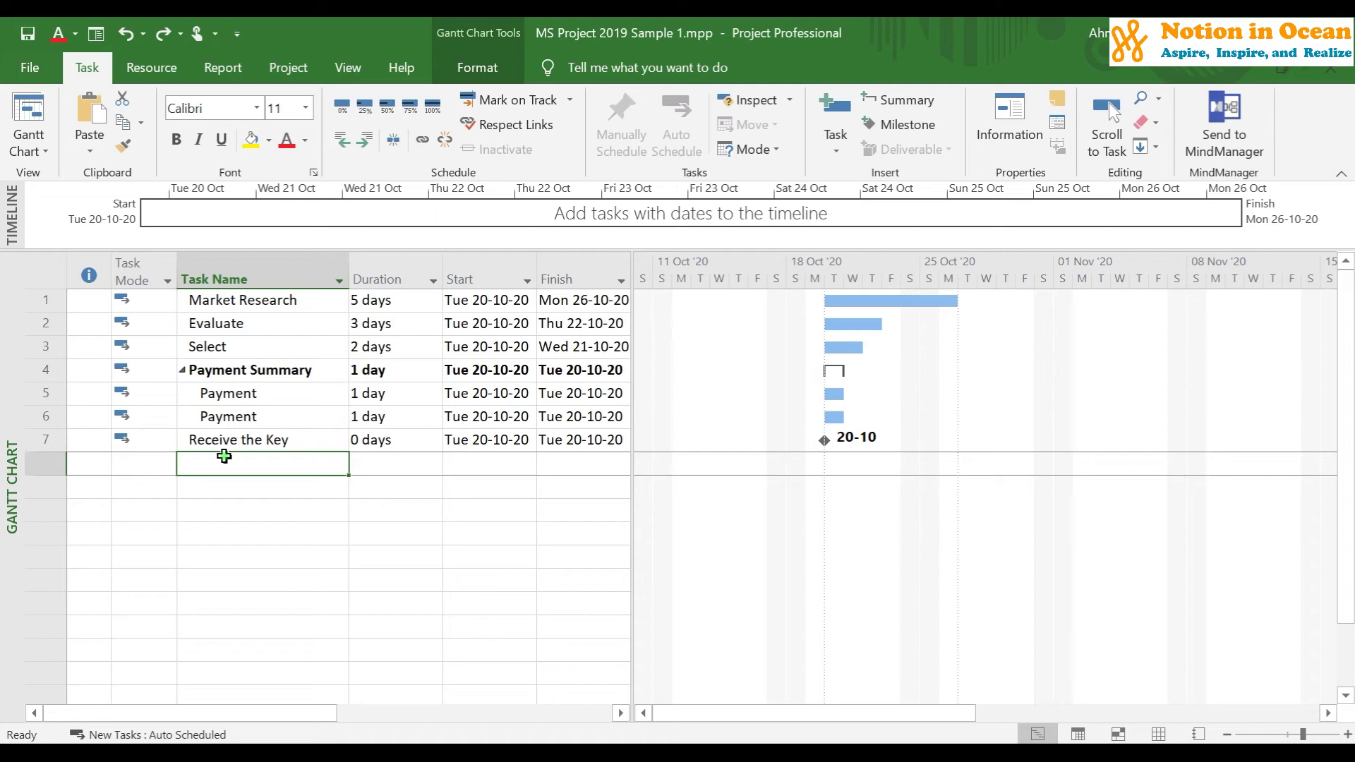
left_click(257, 300)
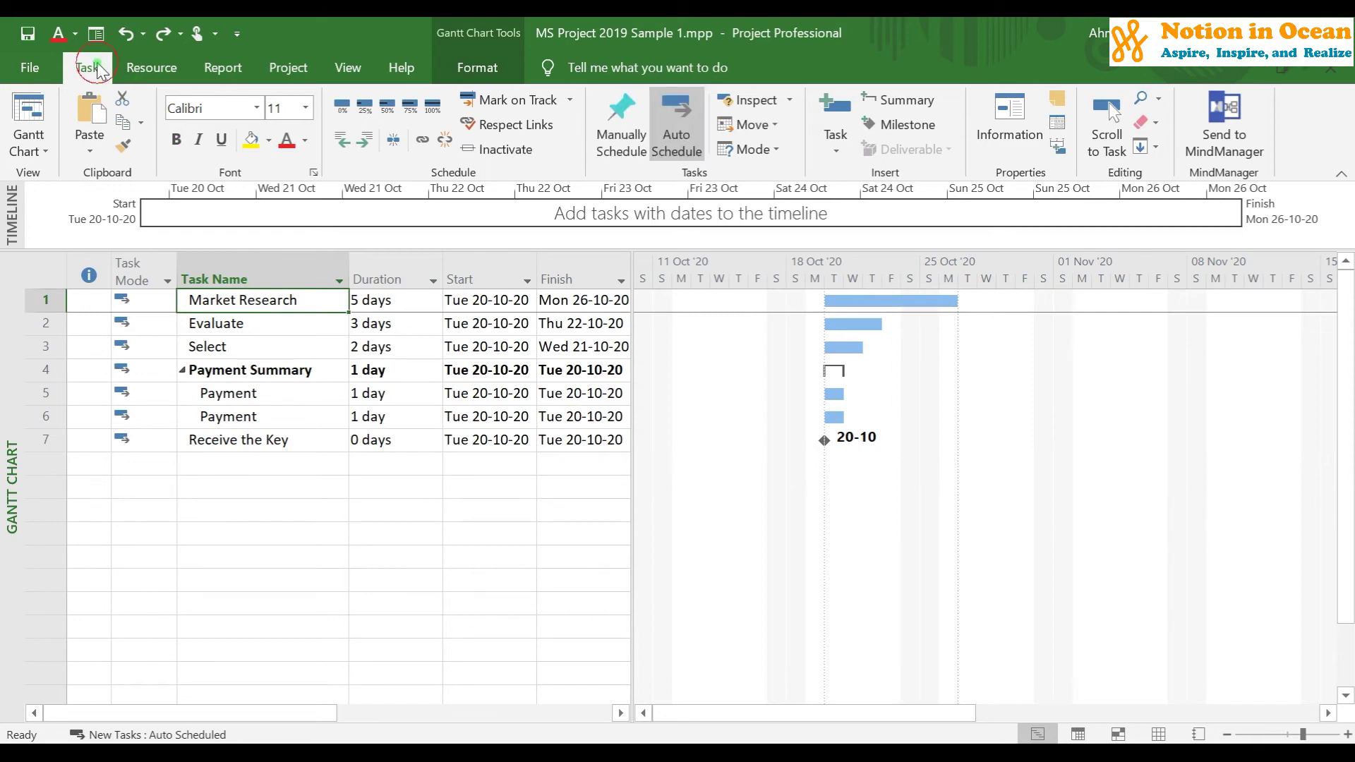
left_click(927, 99)
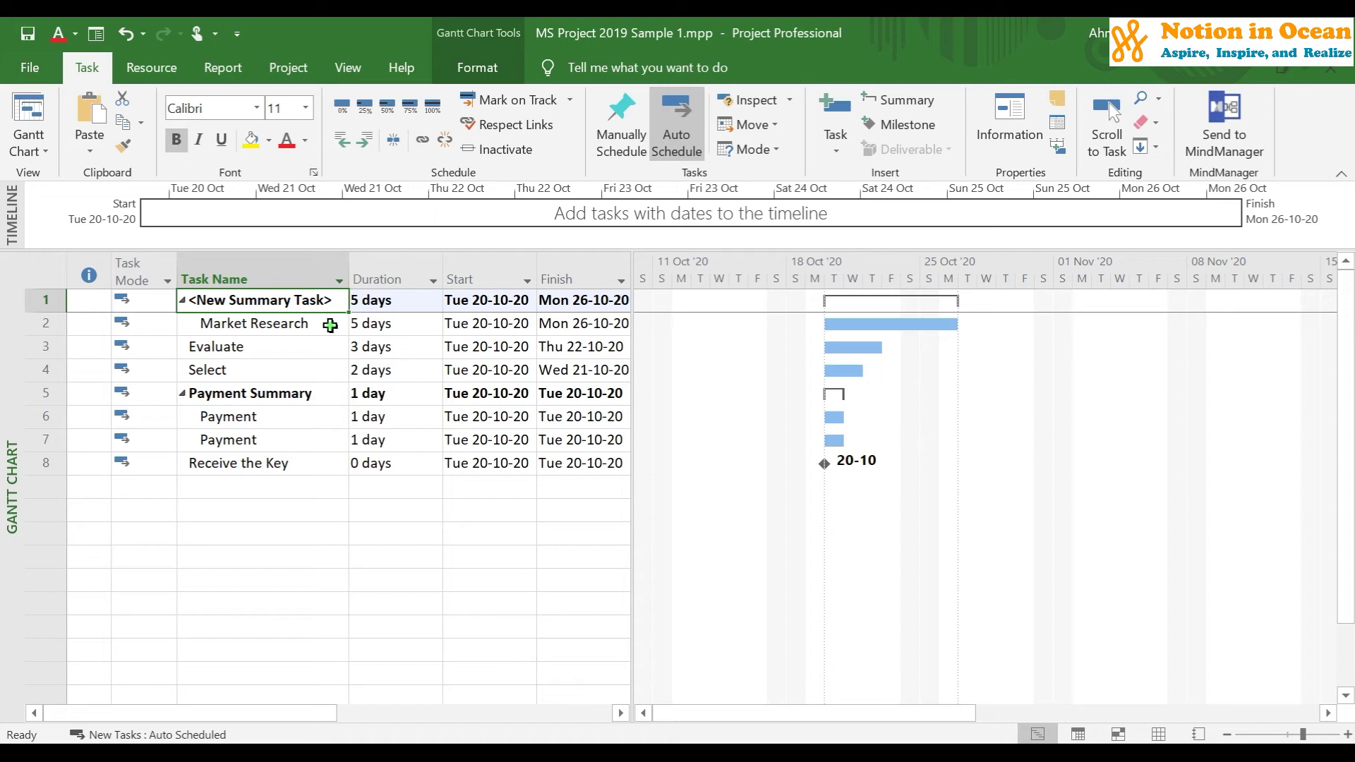
key("ctrl+z")
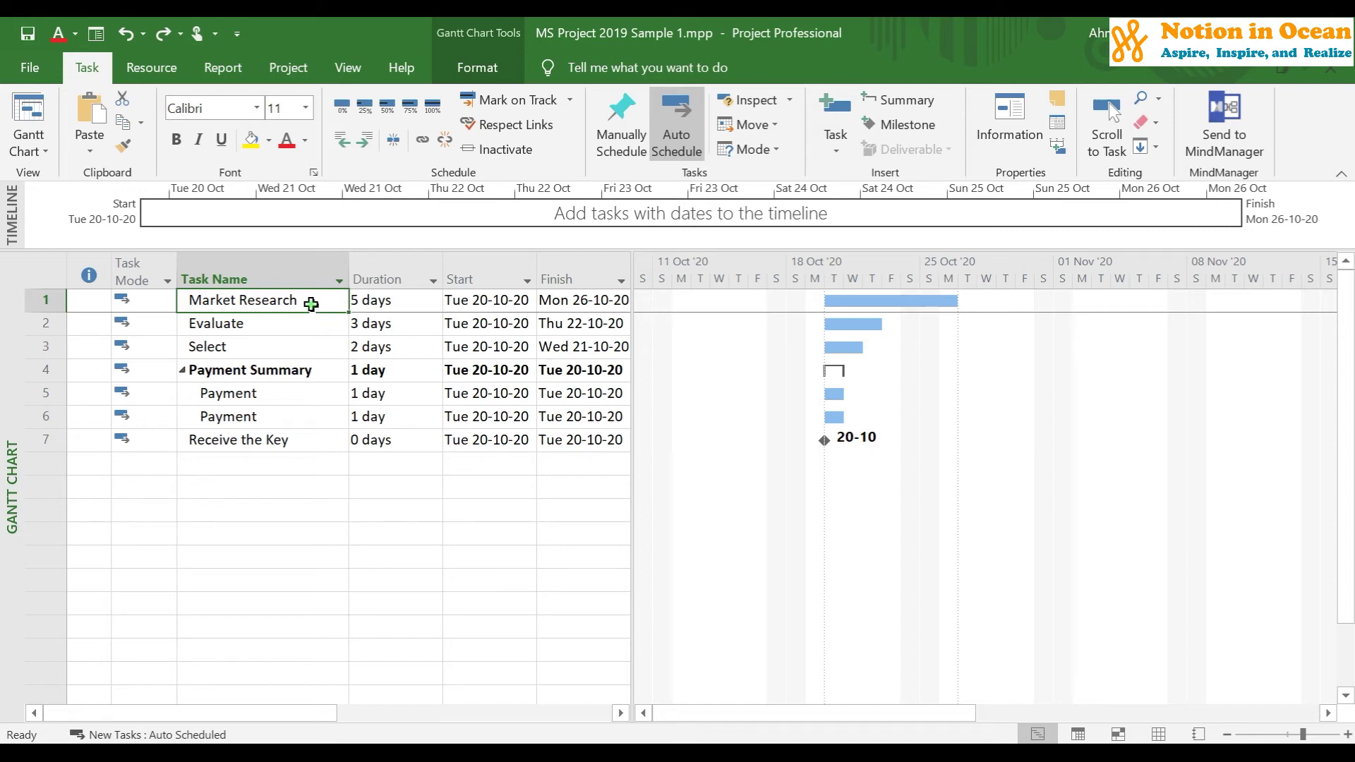
Group all tasks from Market Research through Receive the Key under a new inserted summary task and name it Buy Apt
left_click_drag(305, 302, 322, 434)
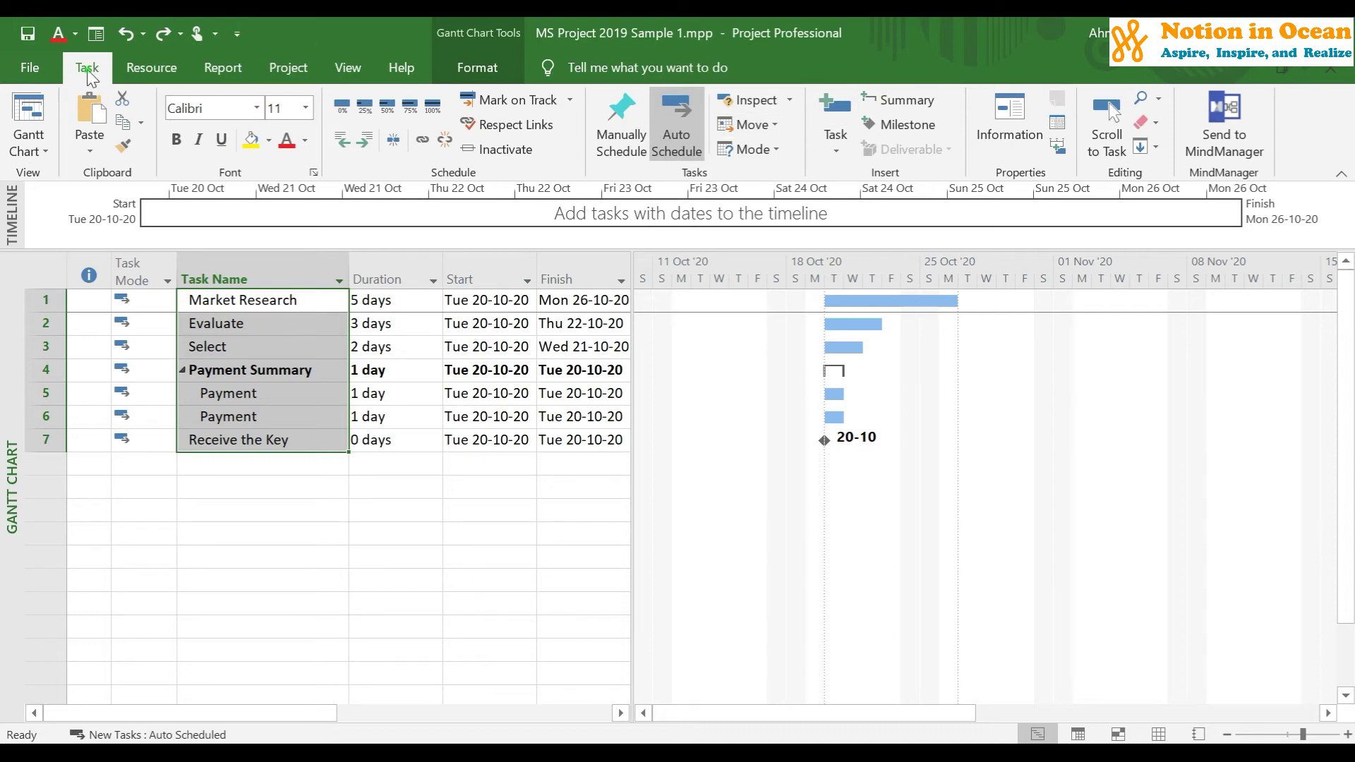
left_click(917, 105)
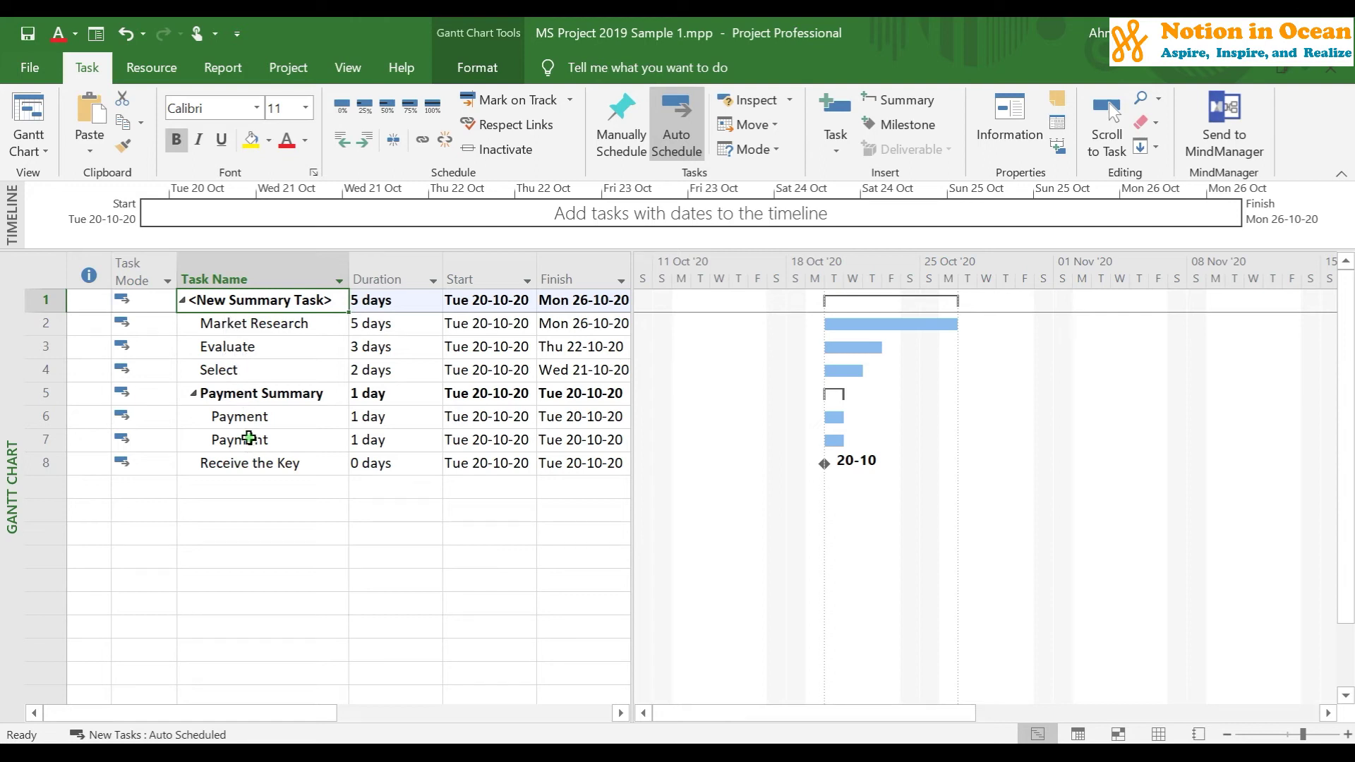
left_click(238, 301)
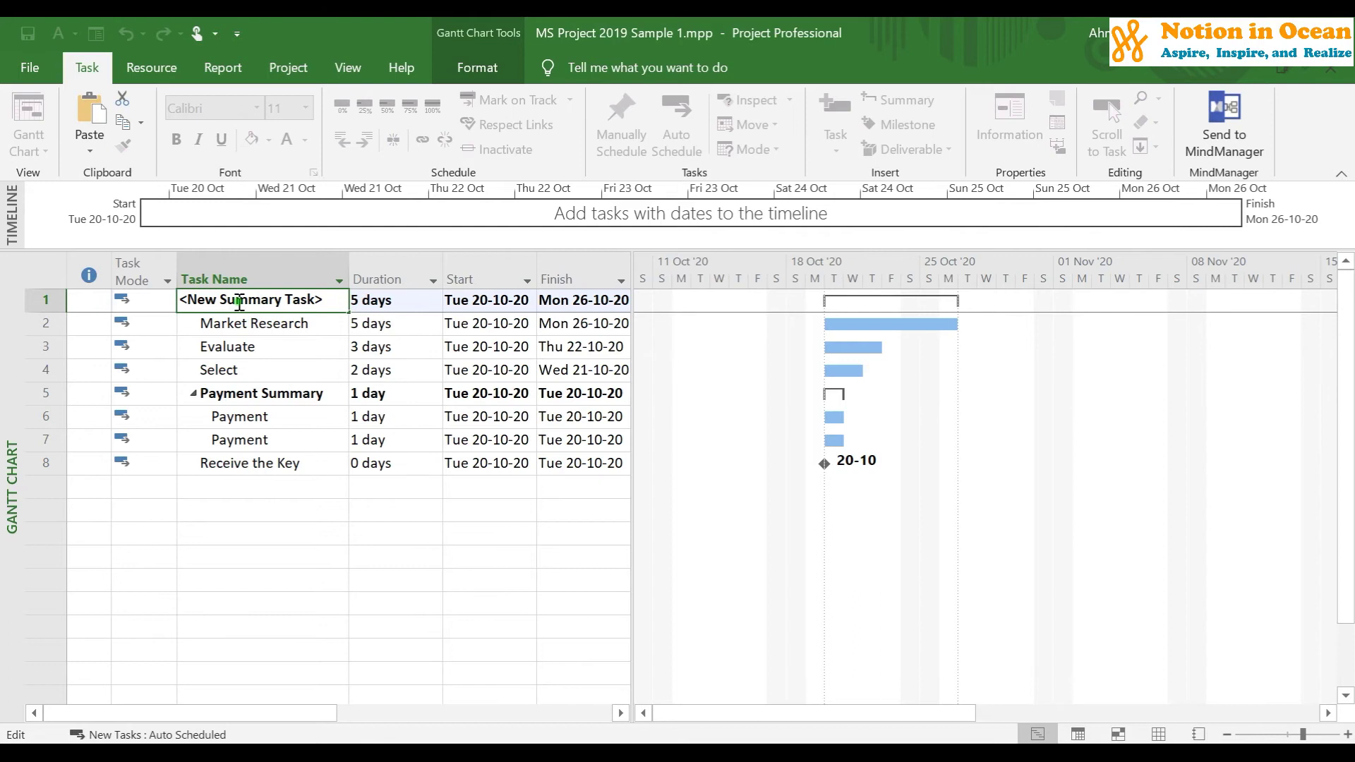
key("Escape")
key("Delete")
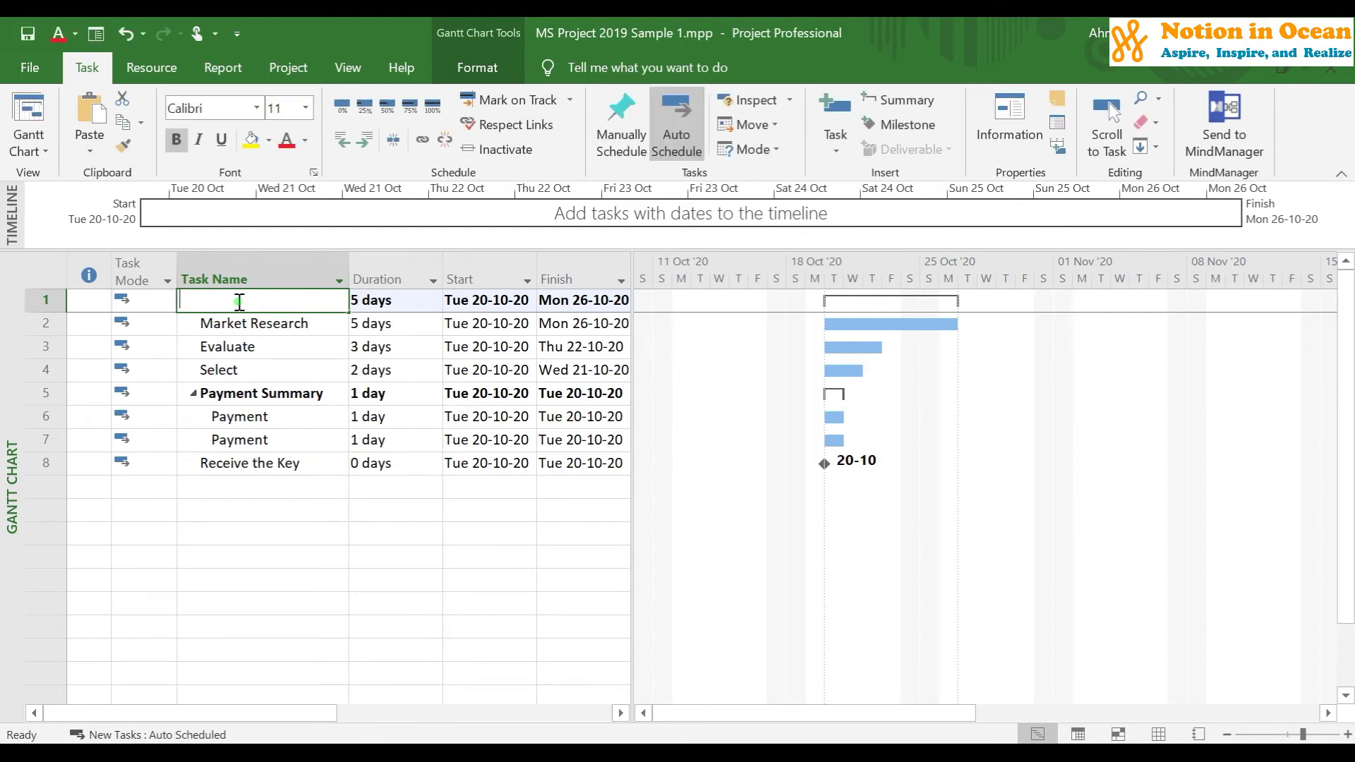
type("Buy Apt")
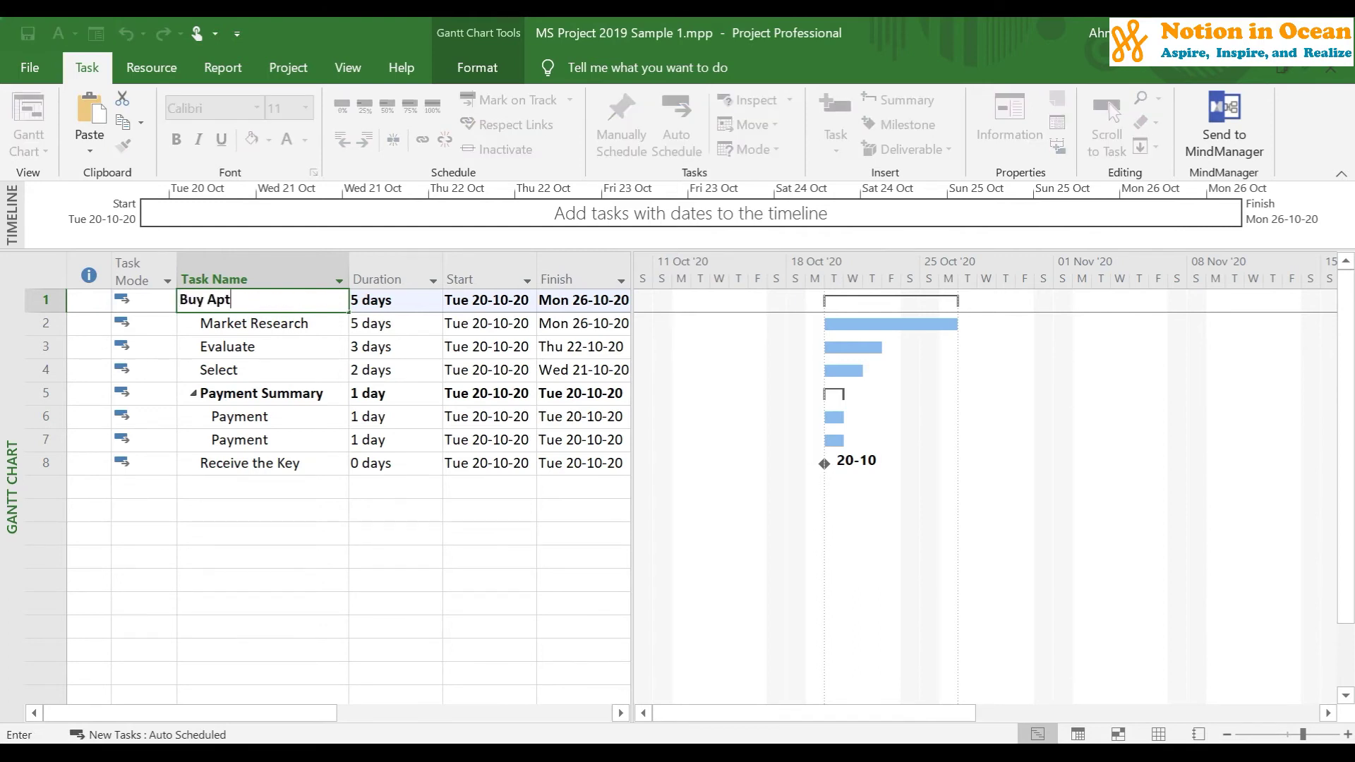
key("Return")
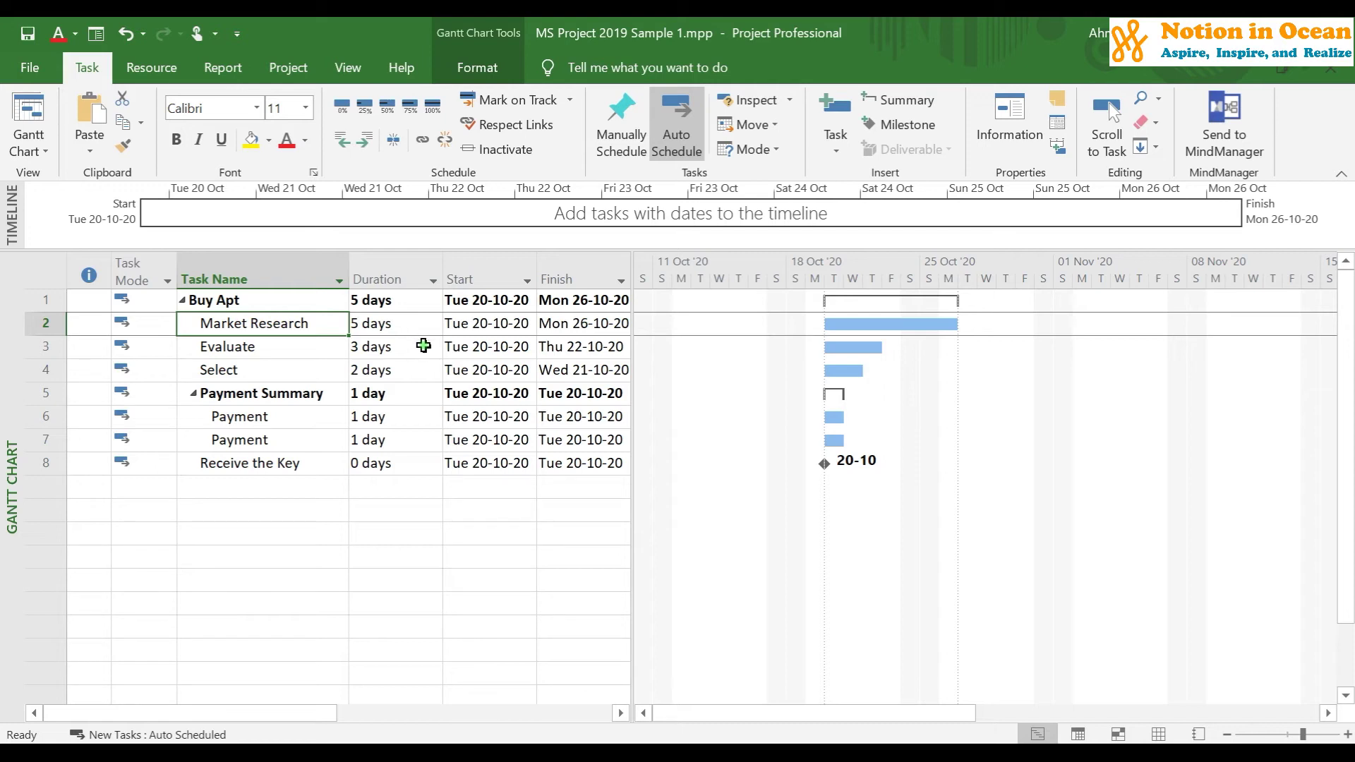
Set the duration of the Evaluate task to 8 days
left_click(415, 348)
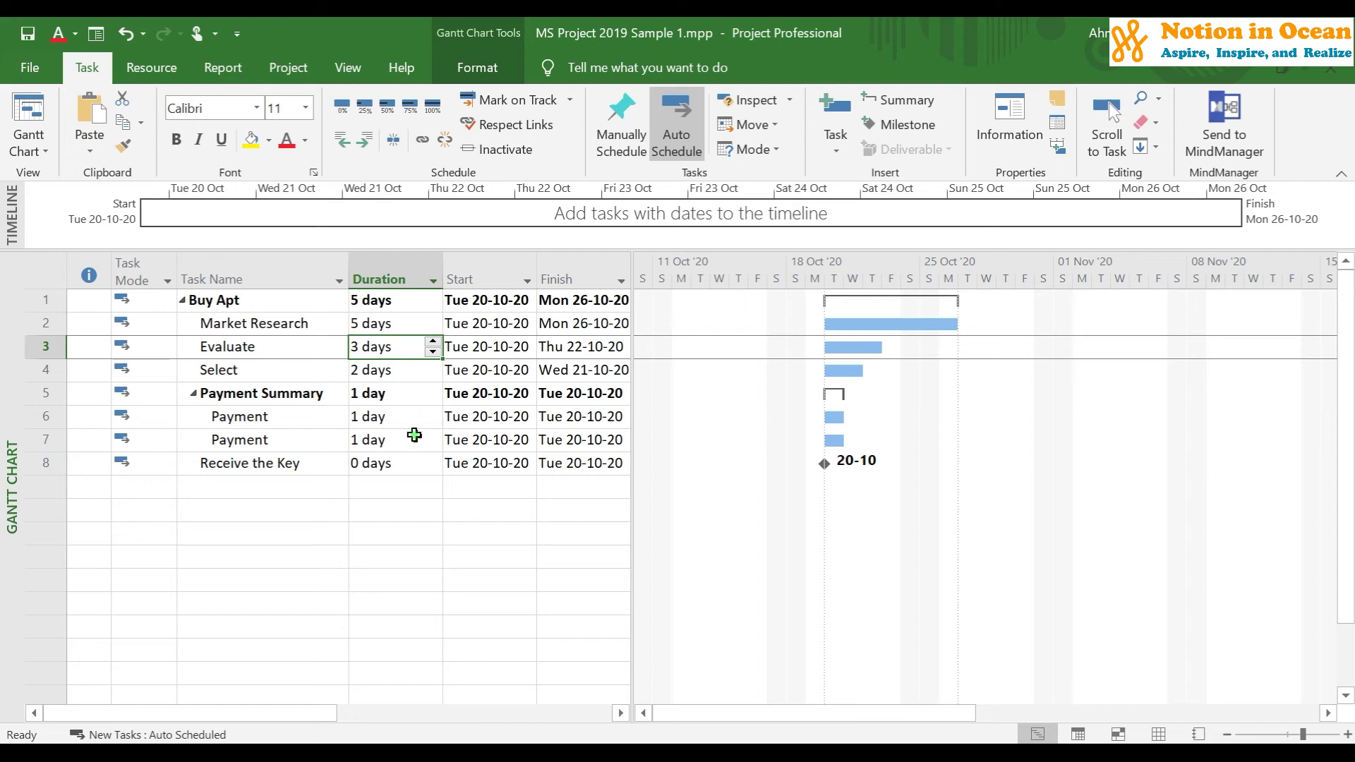
type("8")
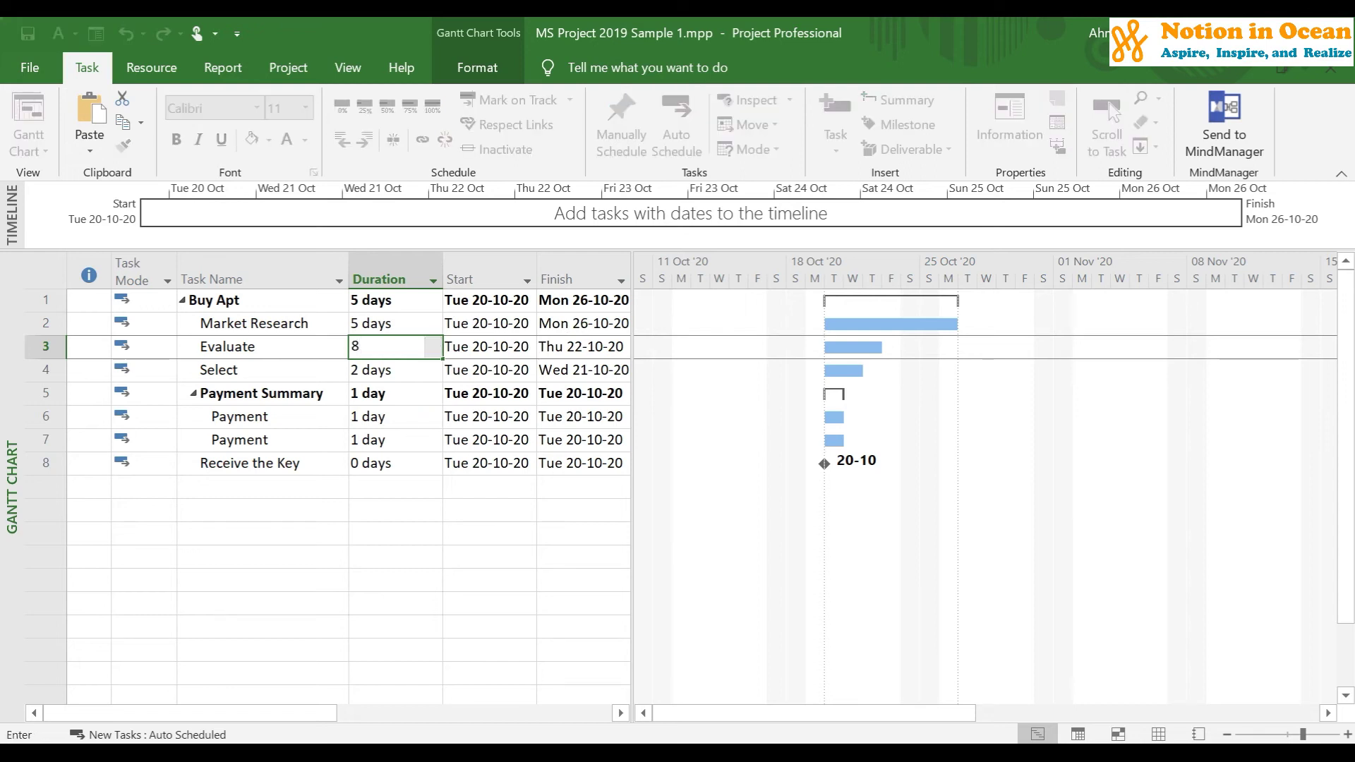
key("Return")
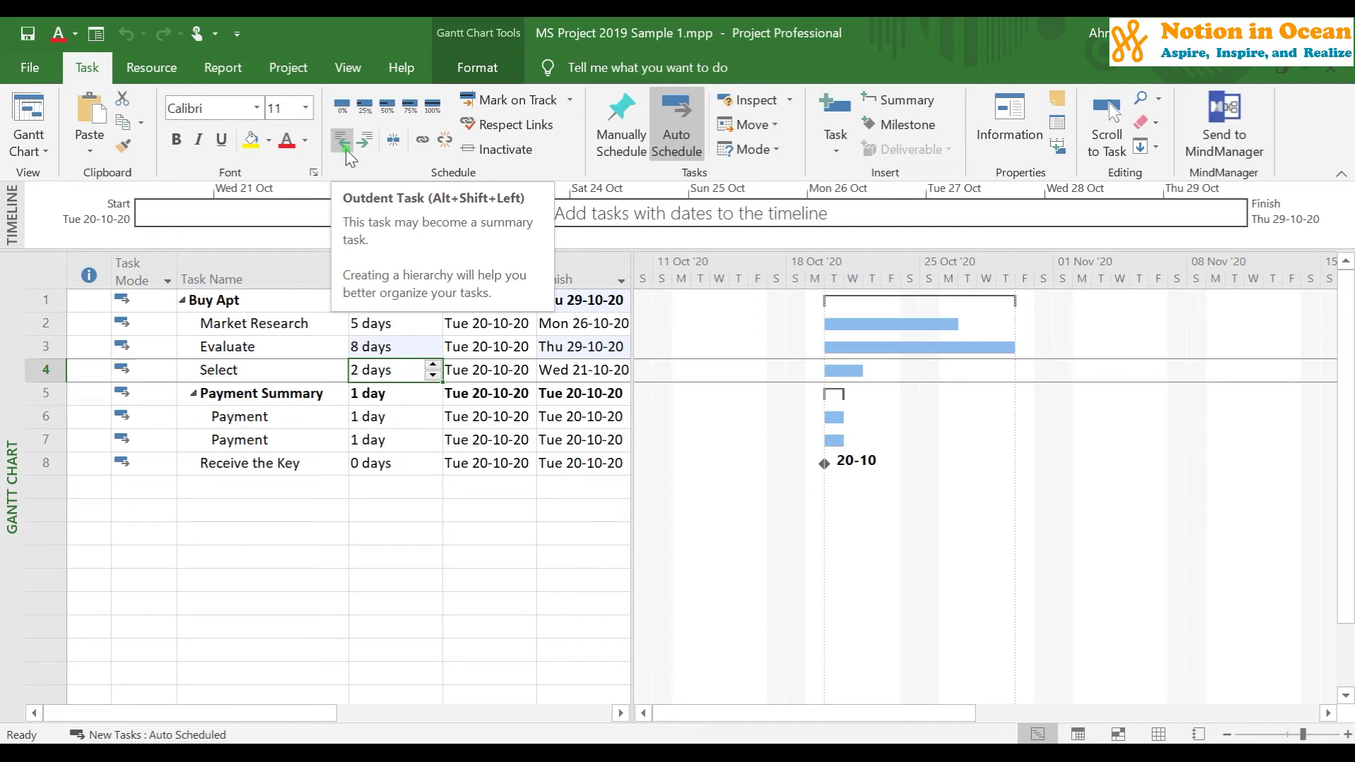
Outdent the two Payment subtasks to the same level as Payment Summary
left_click(231, 419)
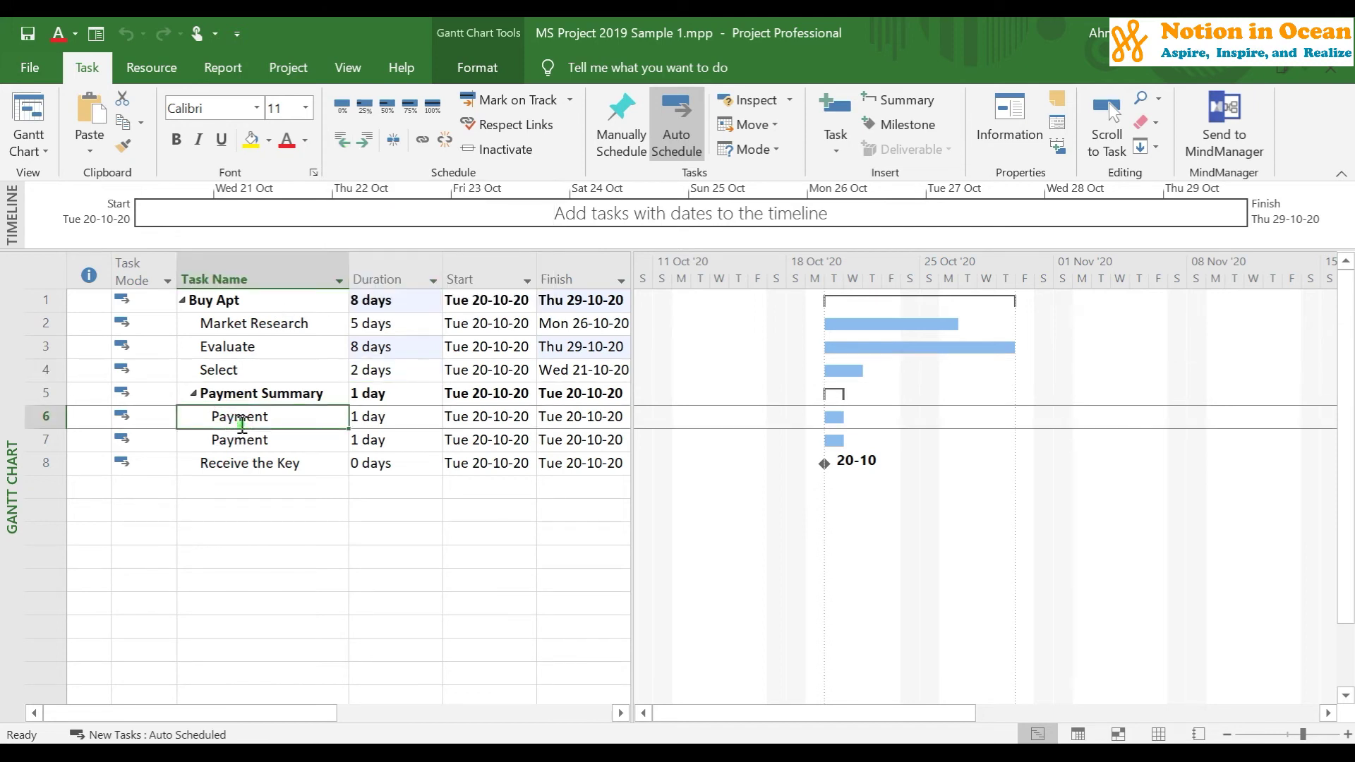
left_click(278, 437, "shift")
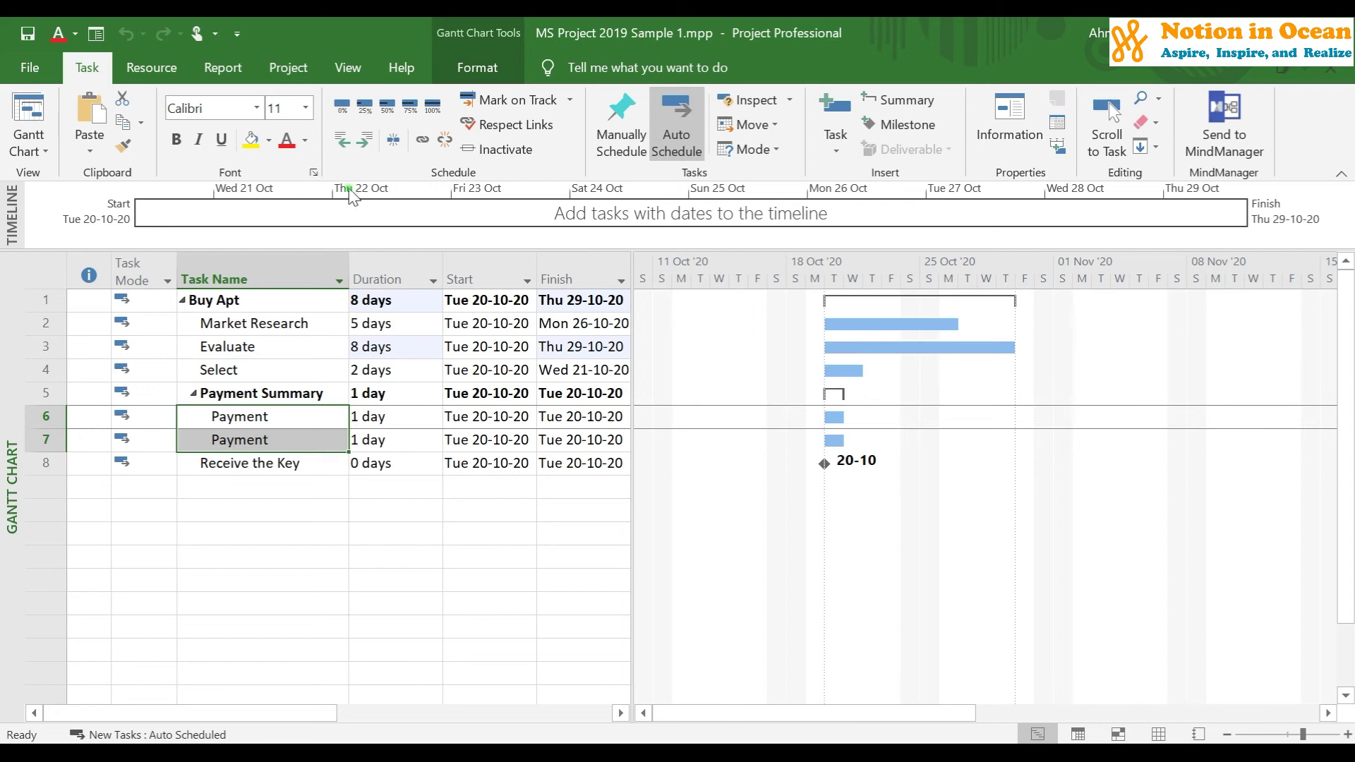
left_click(342, 140)
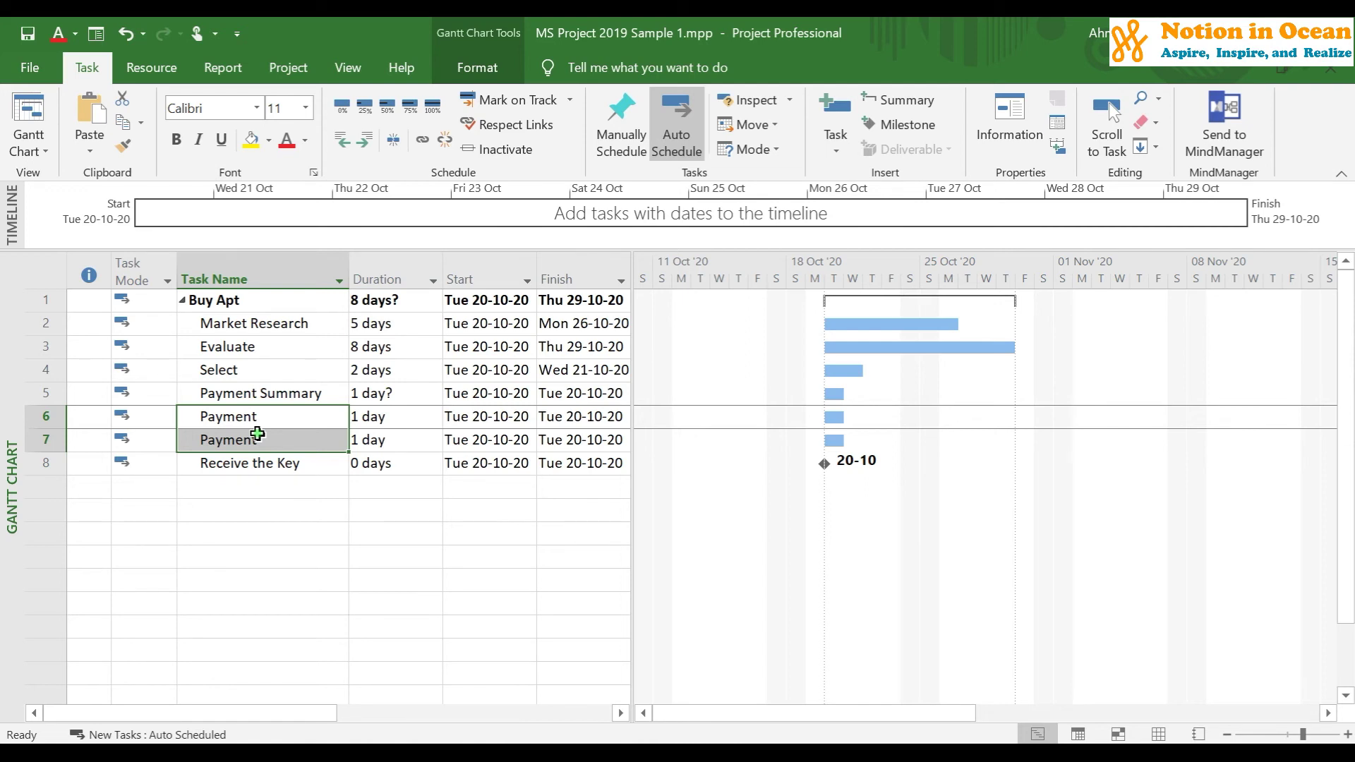
left_click(278, 417)
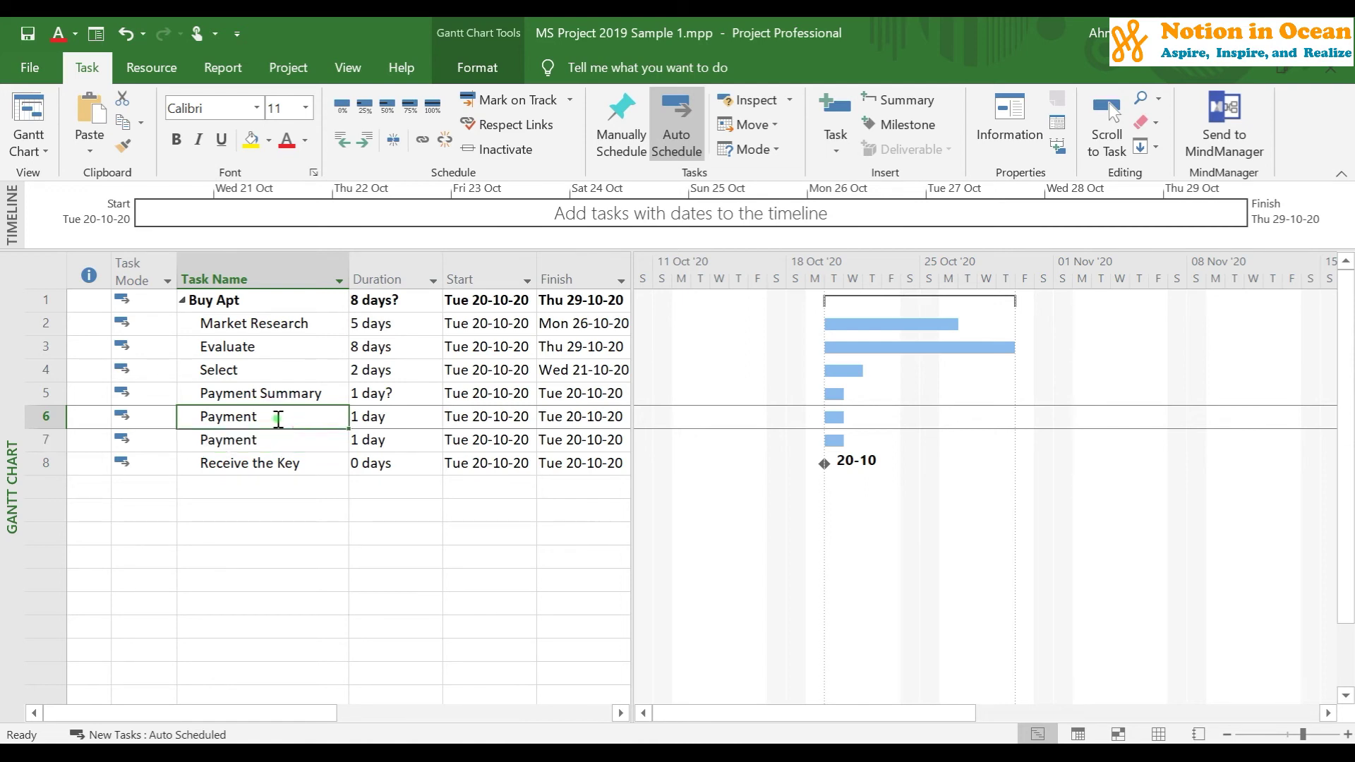
left_click(279, 419)
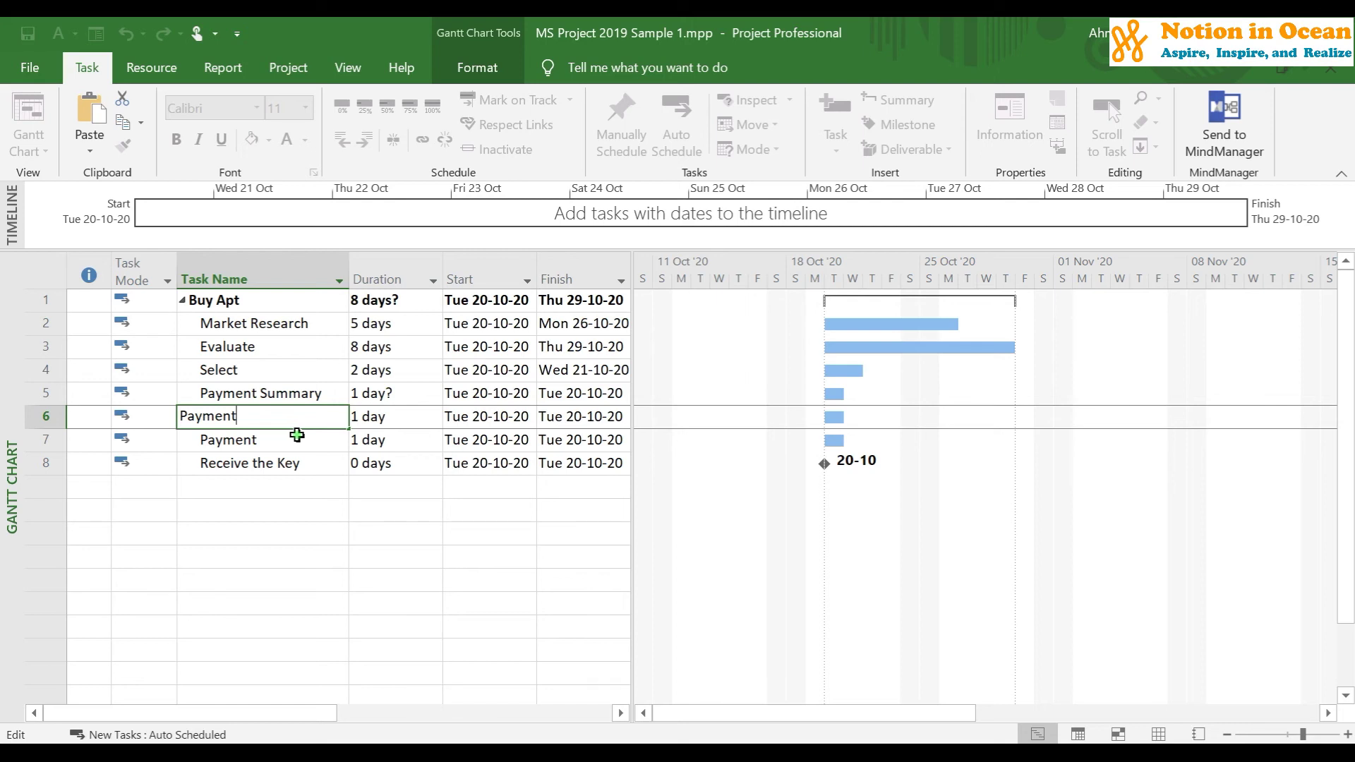
key("Return")
Delete the Payment Summary task together with the first Payment task below it
left_click_drag(44, 393, 46, 418)
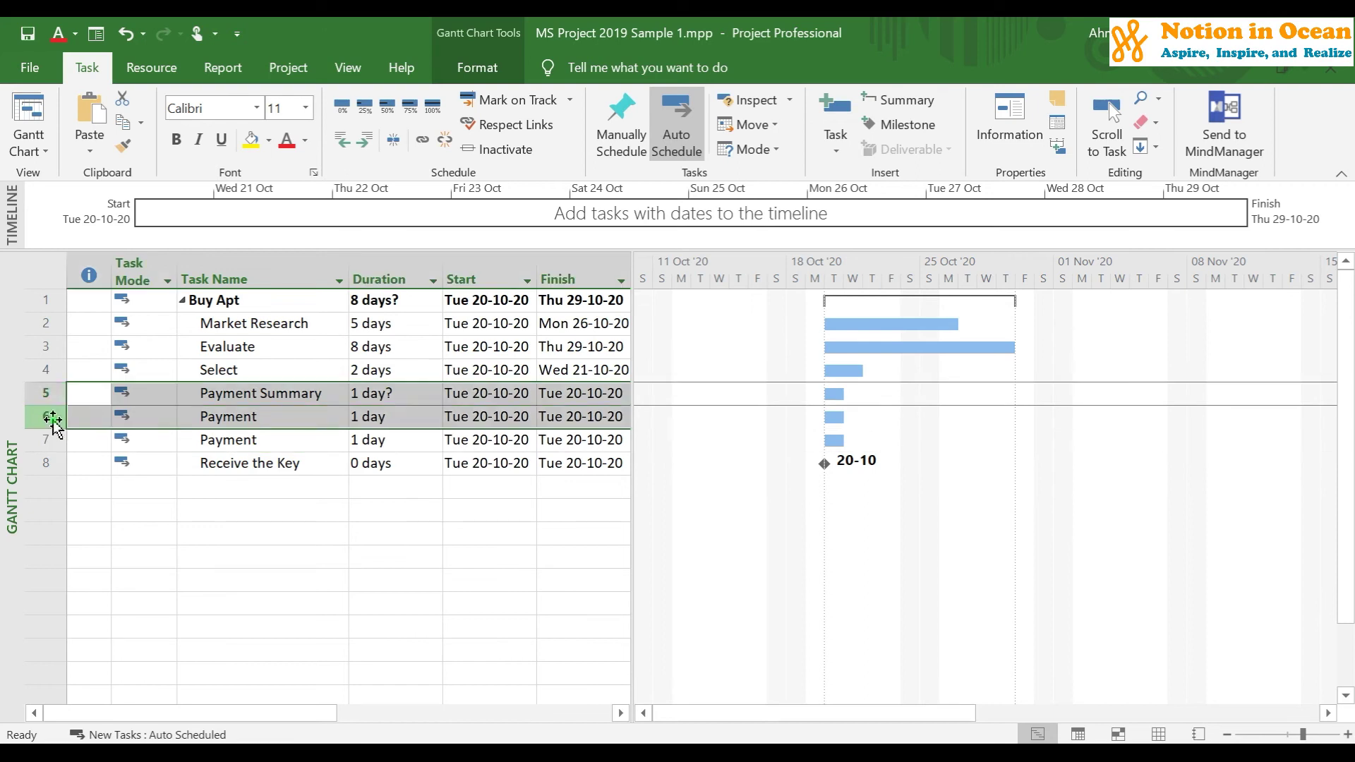
right_click(54, 420)
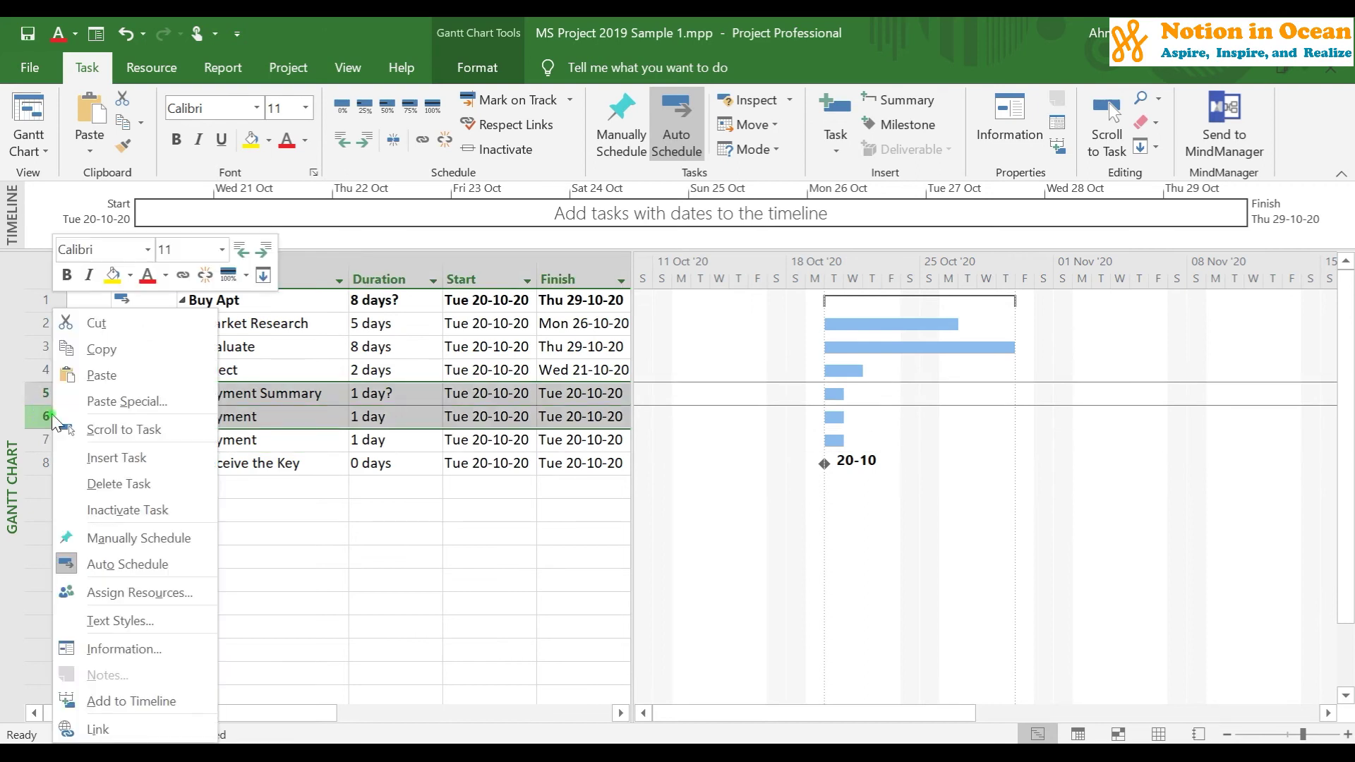
left_click(95, 483)
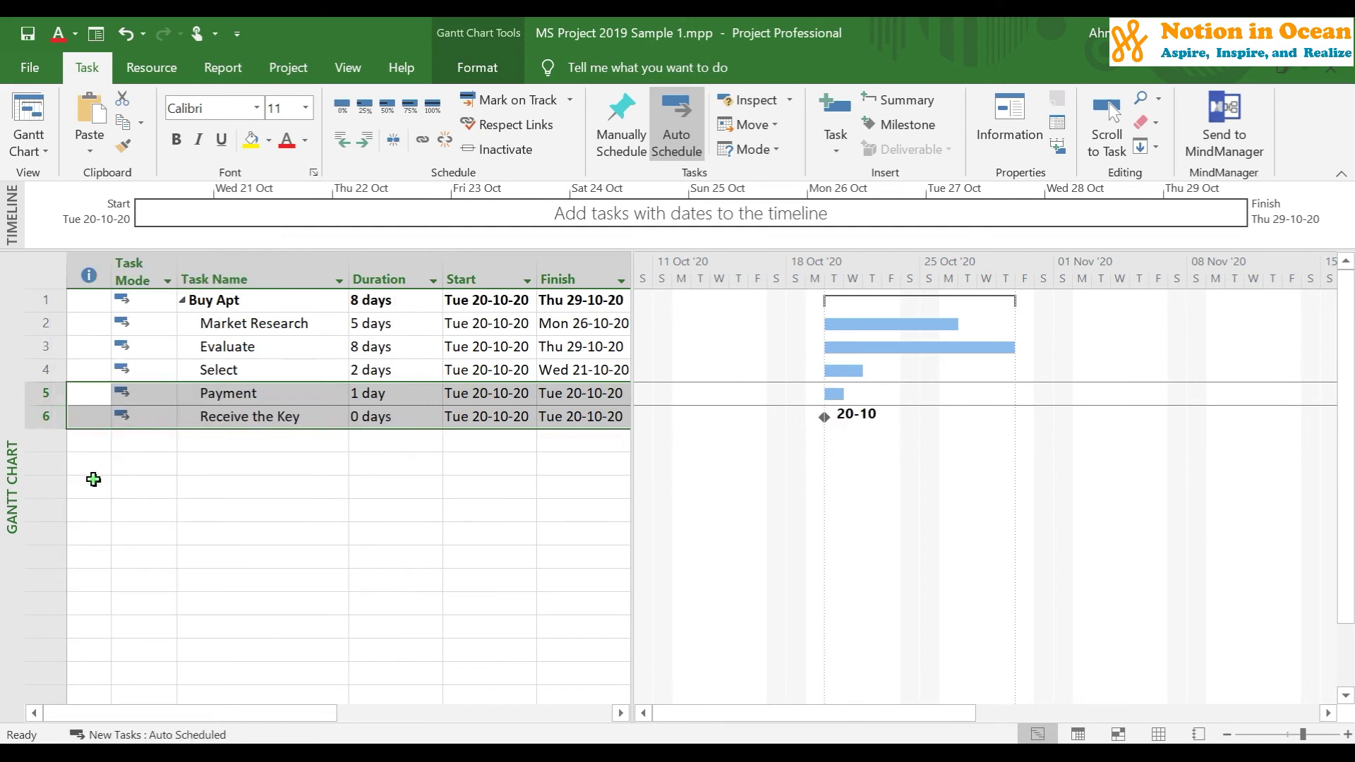
Start a recurring task above Payment, named Payment Schedule, recurring weekly on Tuesday
left_click(275, 394)
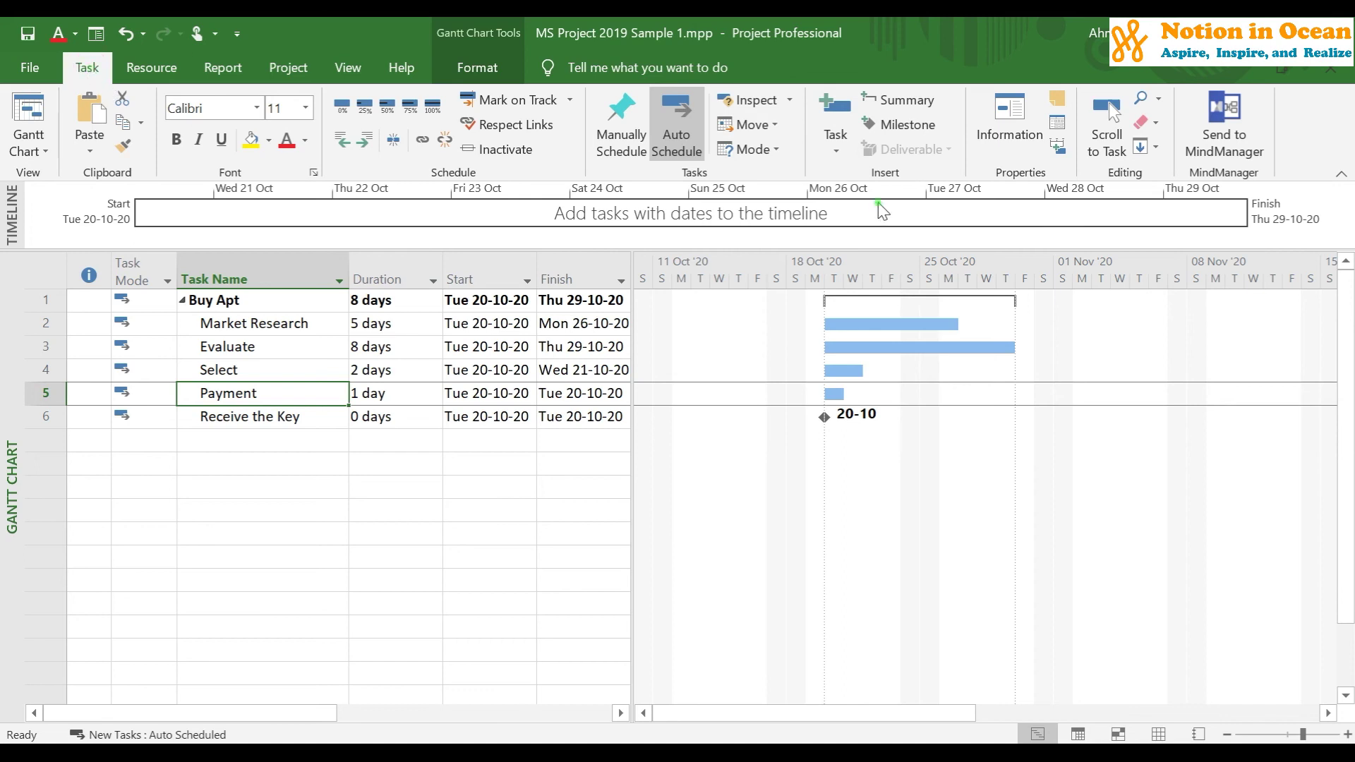
left_click(835, 158)
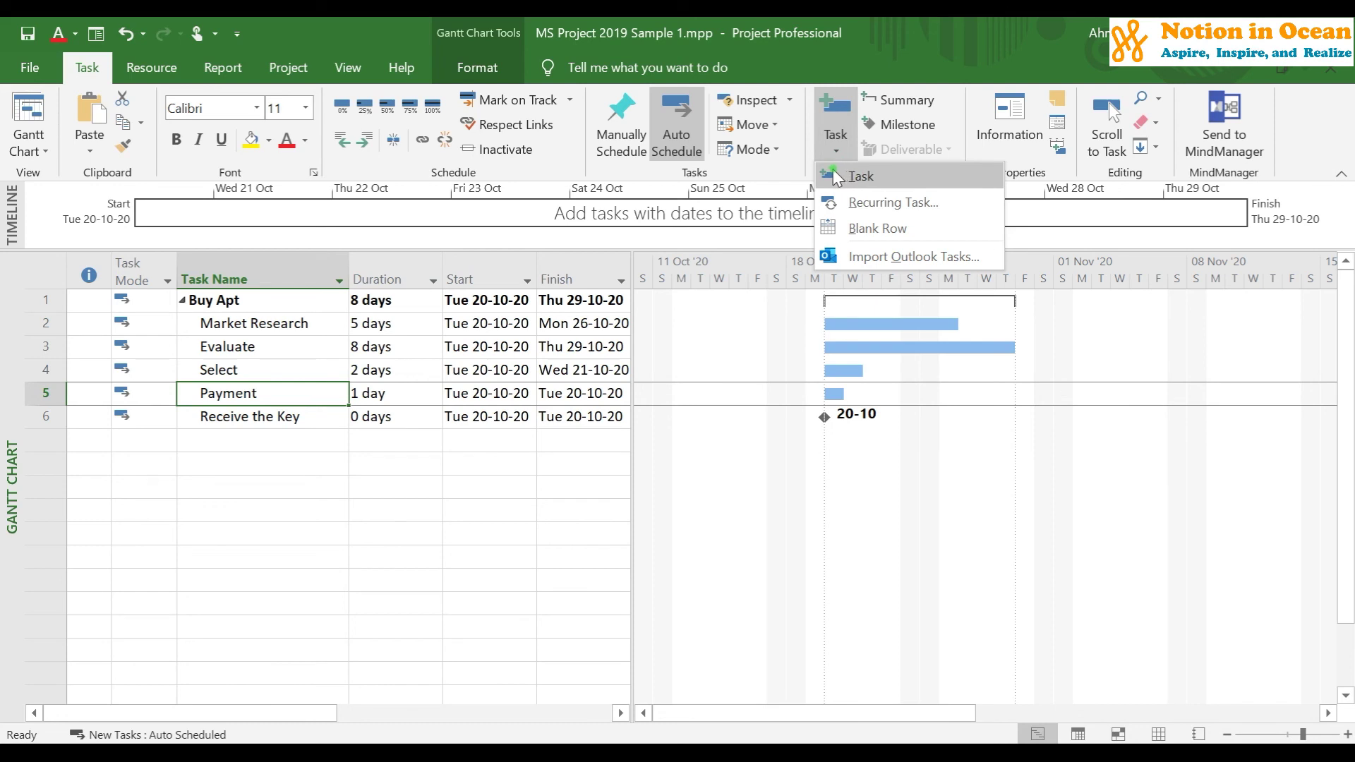
left_click(841, 204)
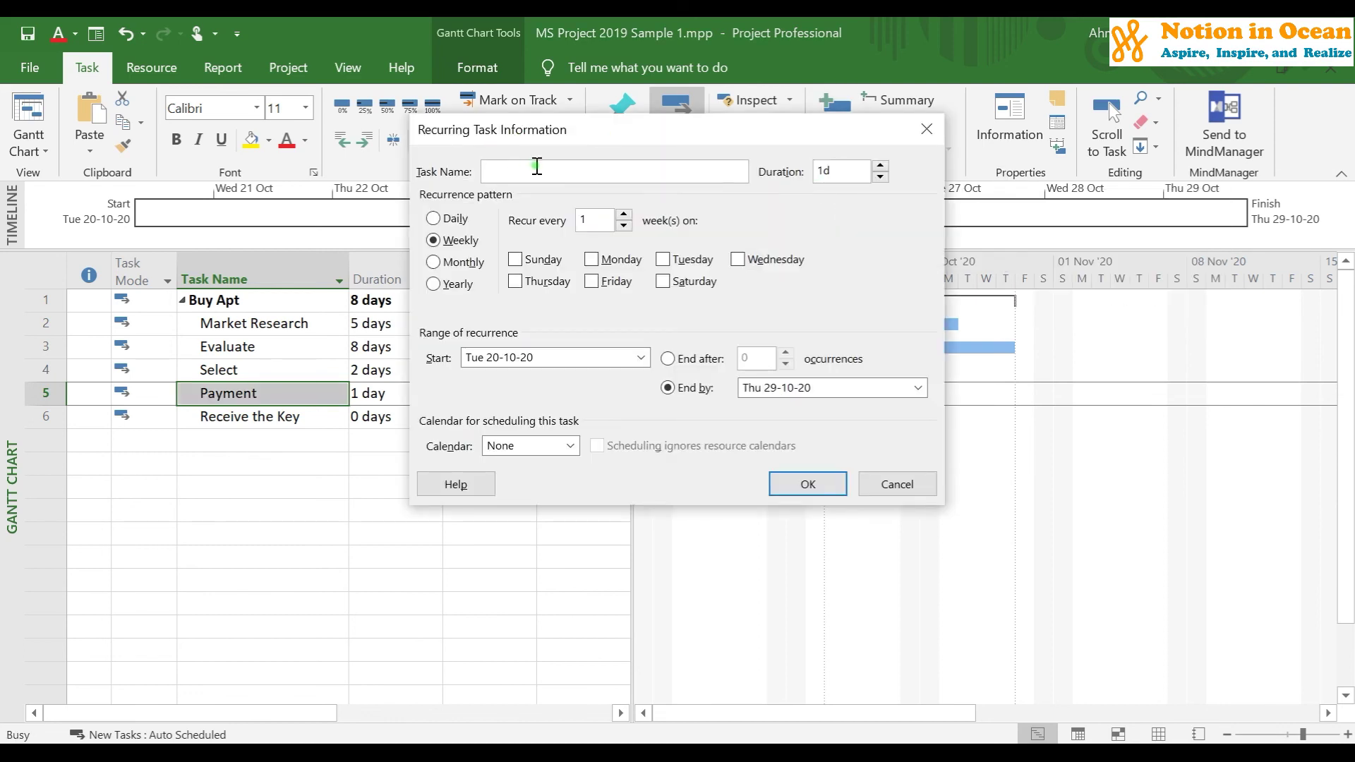
type("Payment Schedule")
left_click(664, 260)
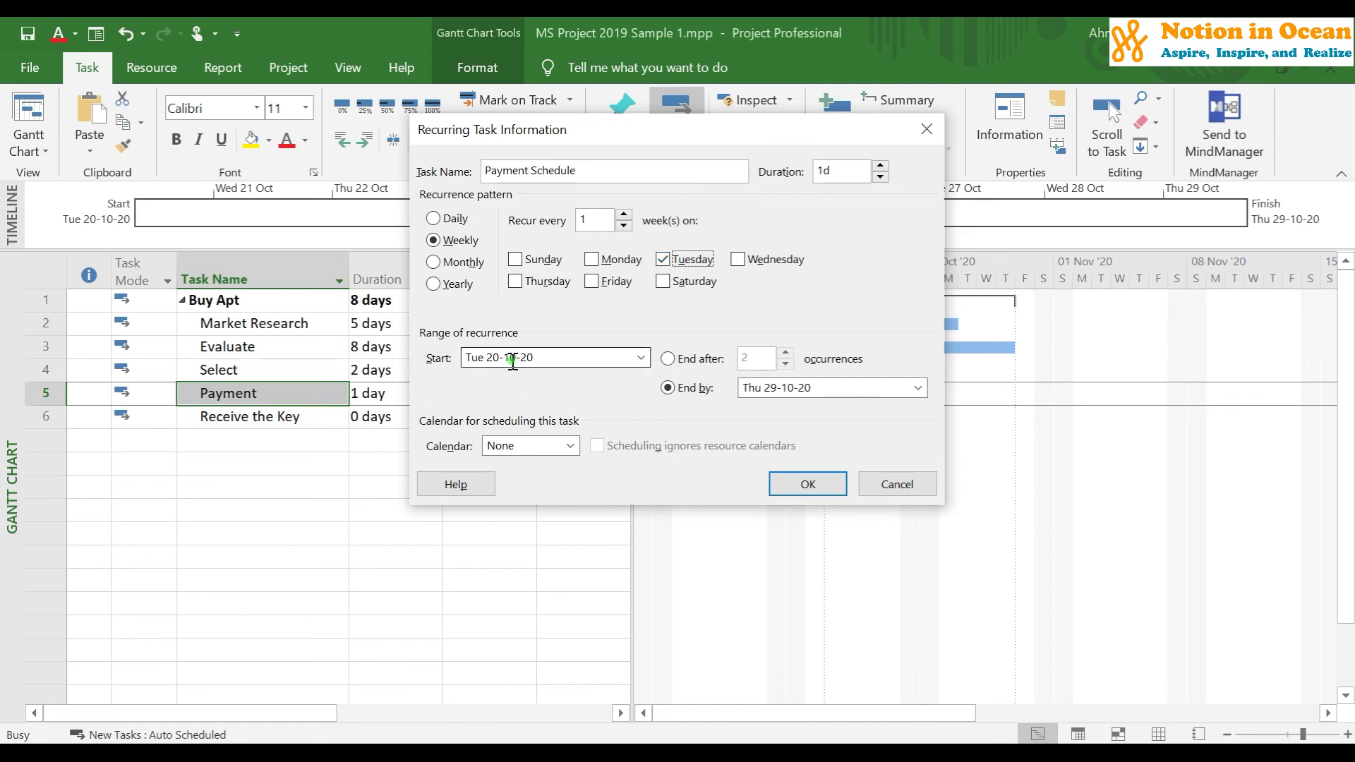
Set the recurrence to end after 4 occurrences and create the recurring task
left_click(676, 359)
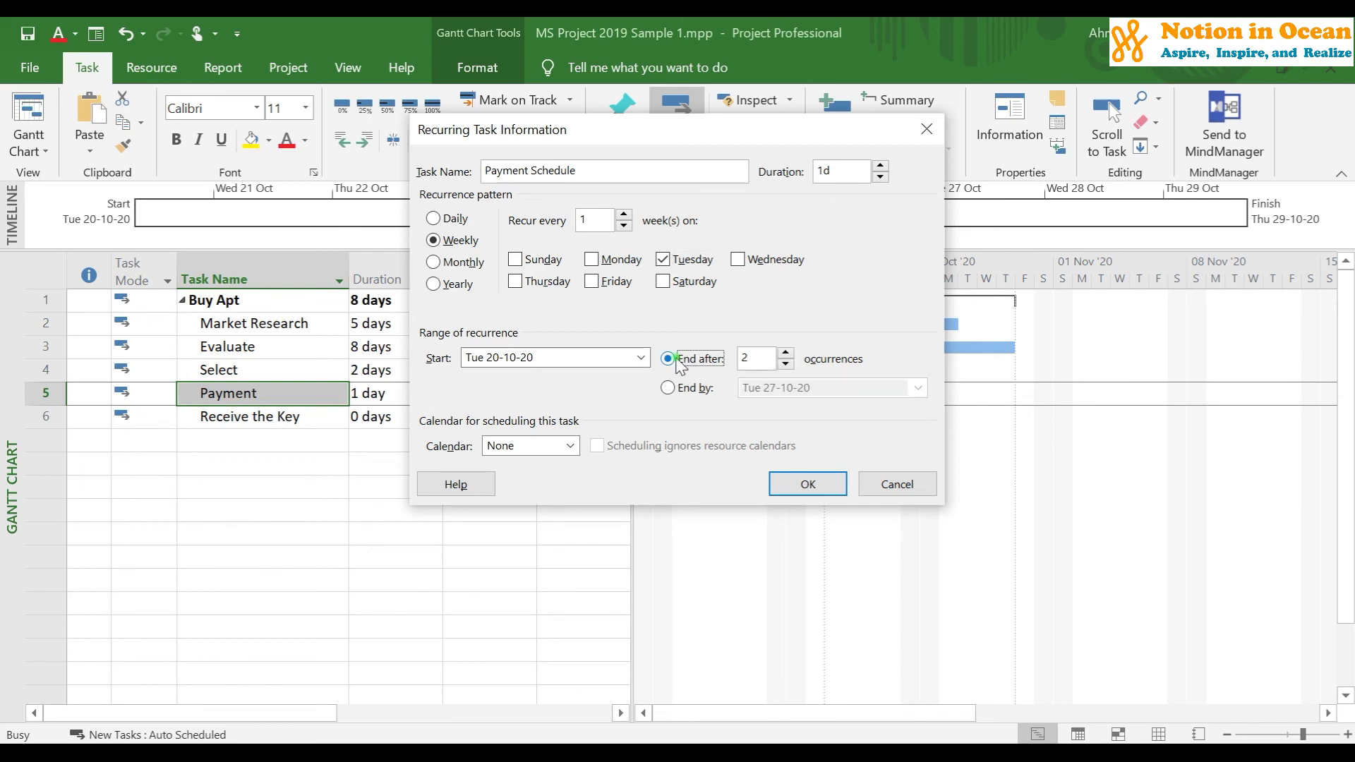
left_click(738, 361)
left_click(738, 387)
left_click(701, 359)
left_click(786, 353)
left_click(786, 353)
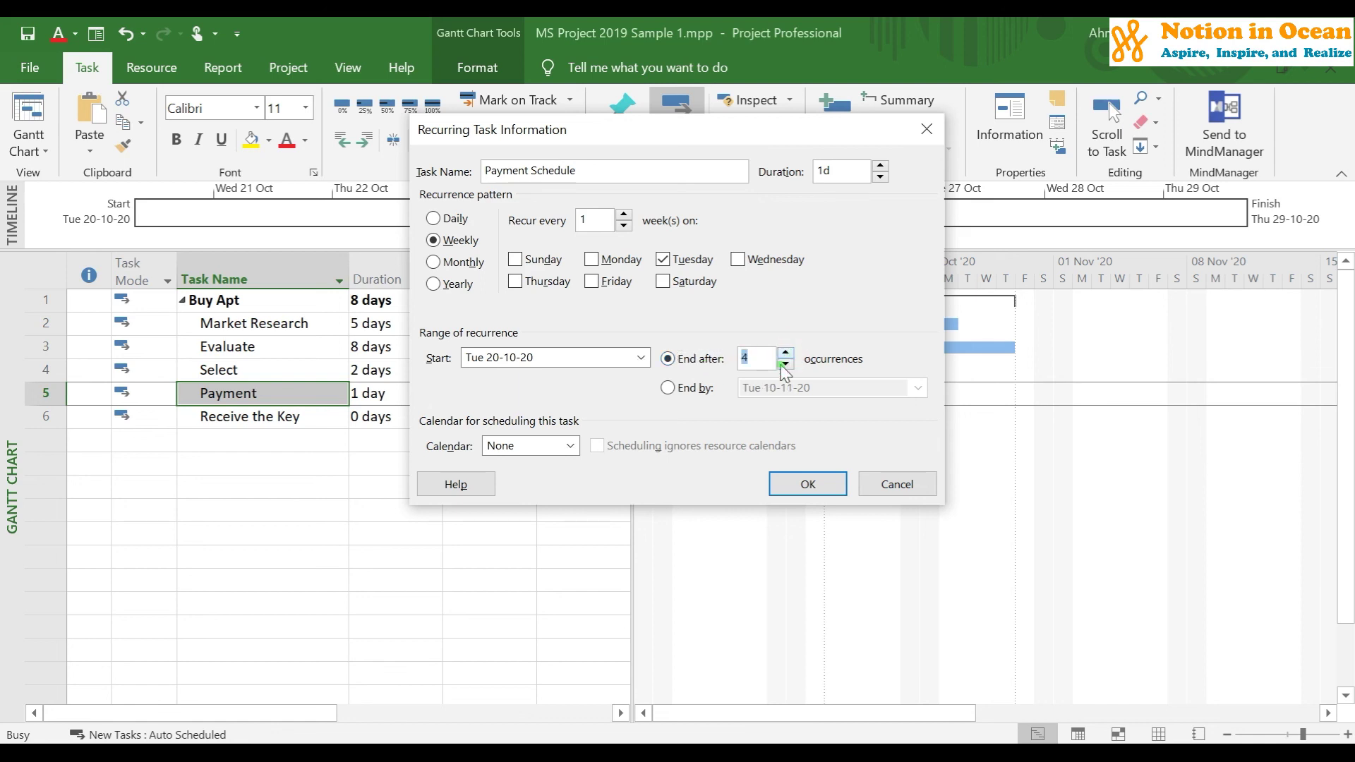
left_click(807, 486)
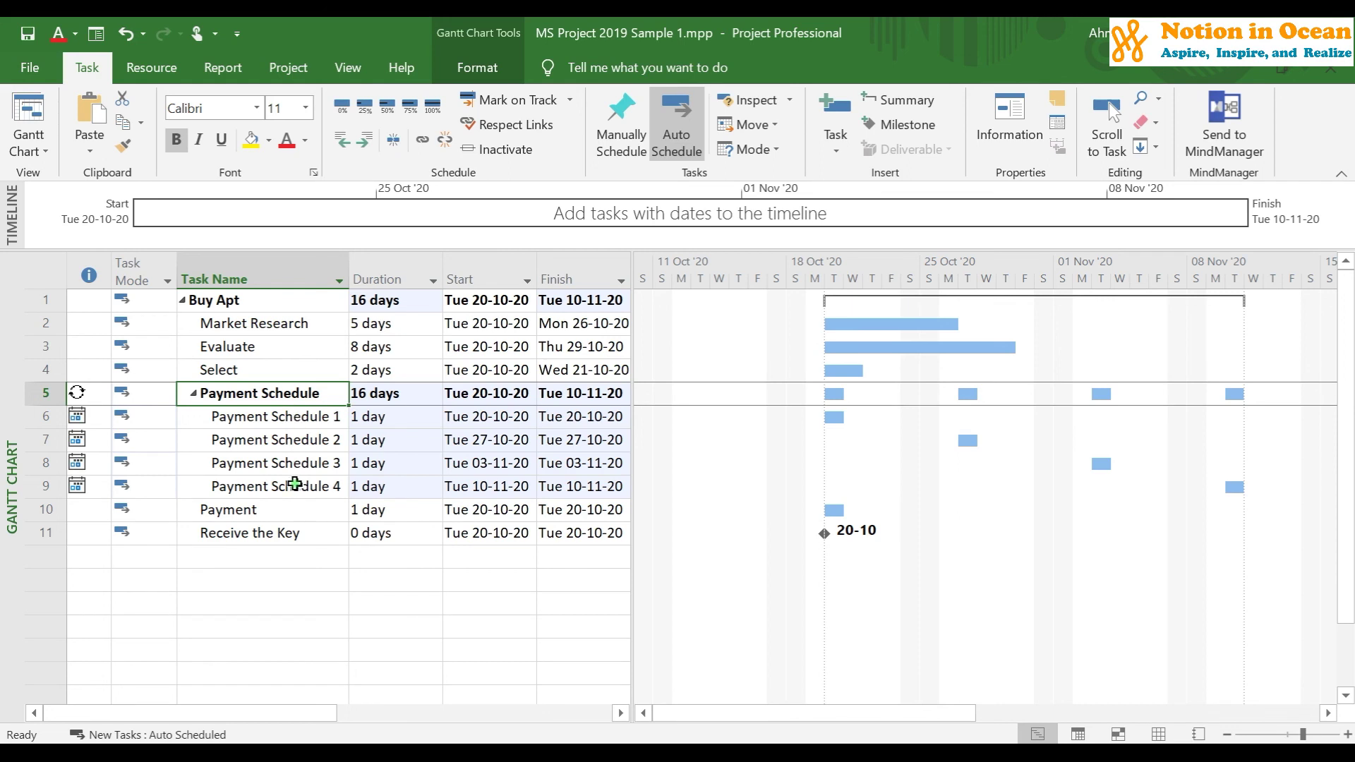
Collapse and re-expand the subtasks of Payment Schedule to view its occurrences in the chart
left_click(194, 394)
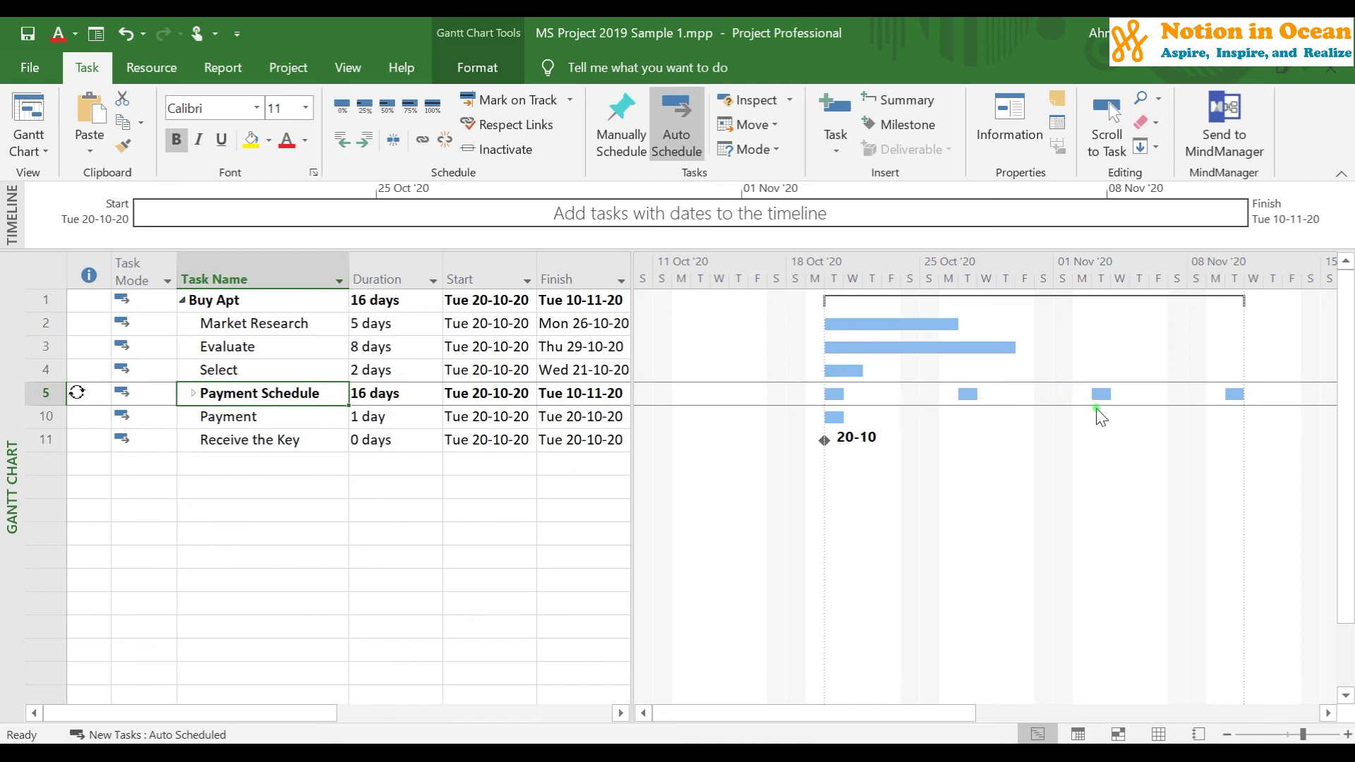
left_click(194, 393)
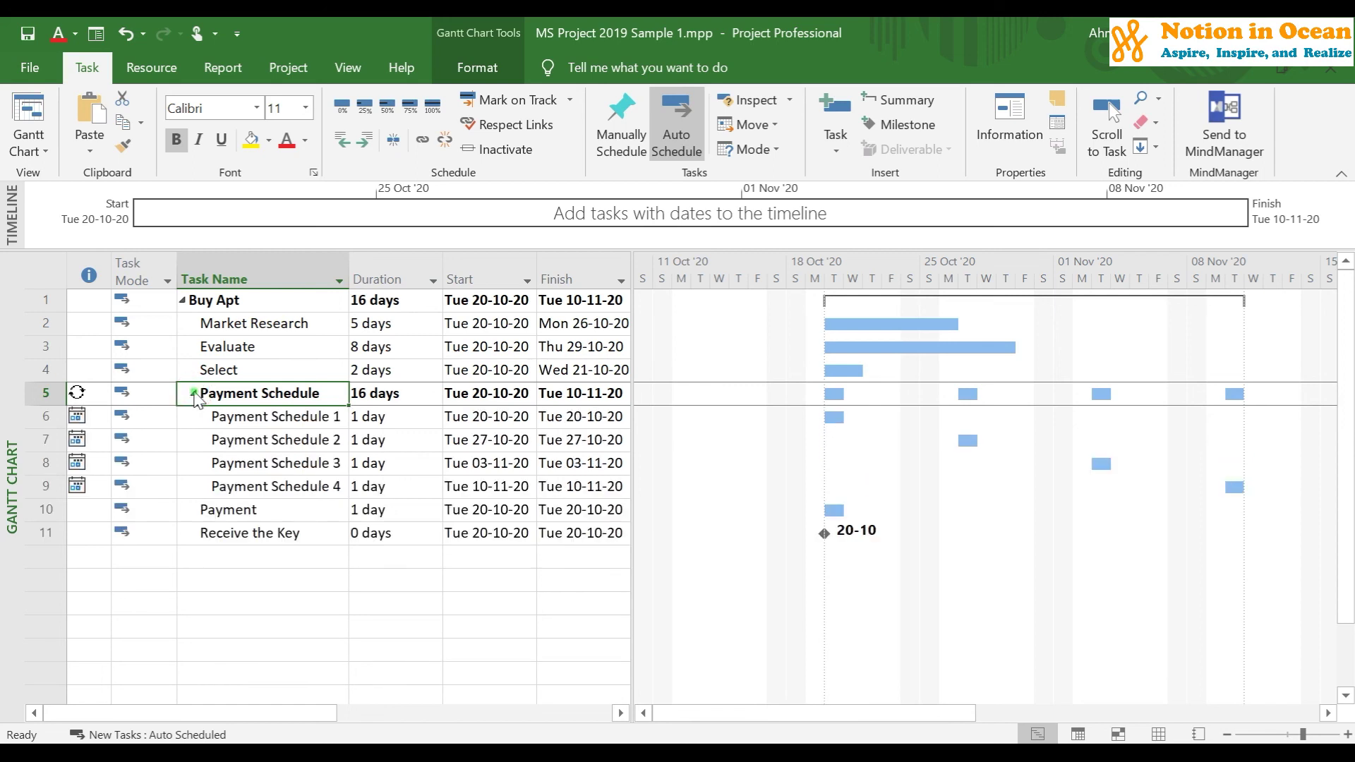